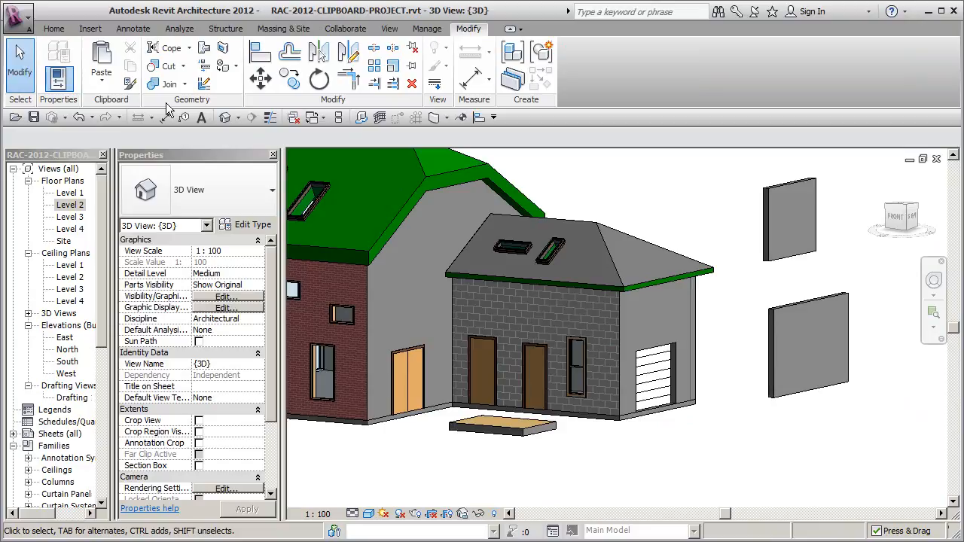
Match the garage wall to the type and heights of the lower freestanding wall with Match Type.
click(132, 87)
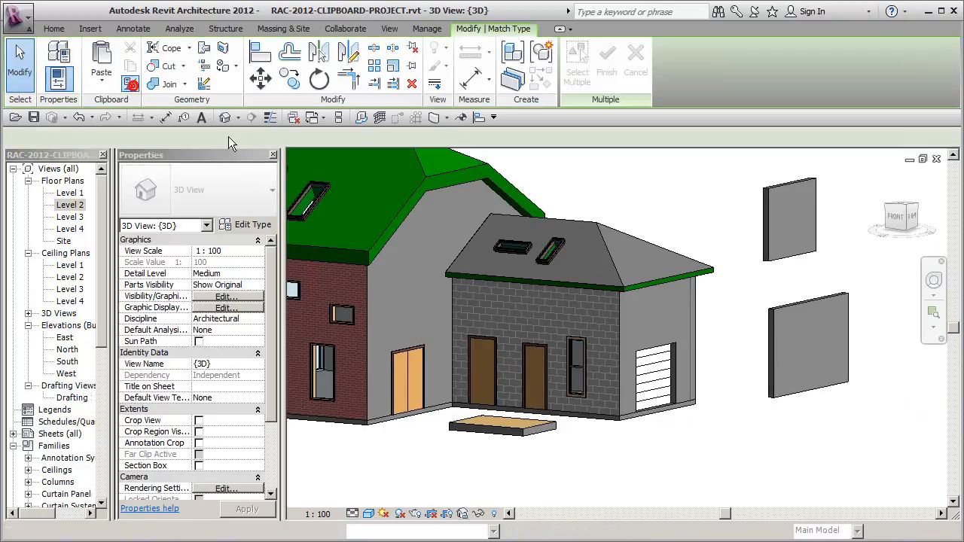
click(762, 360)
click(660, 341)
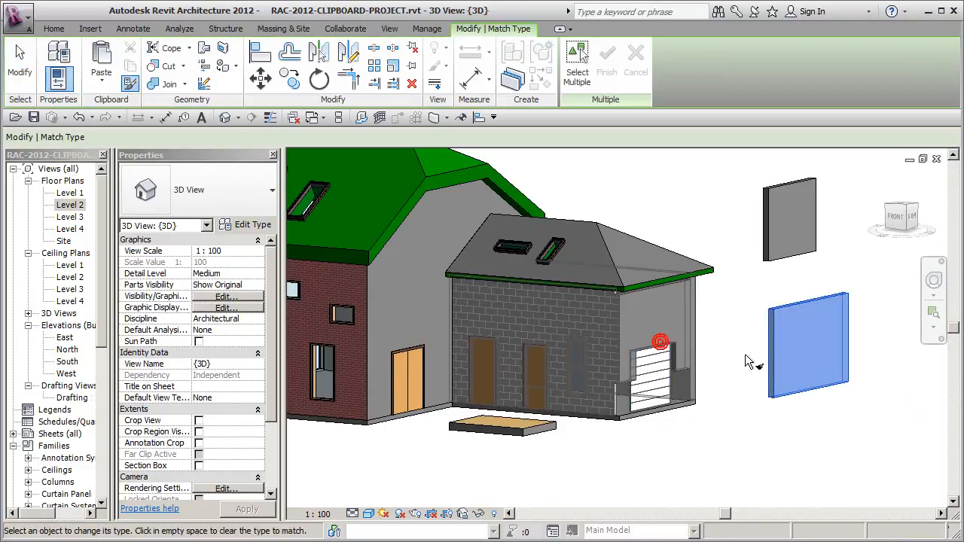
click(737, 360)
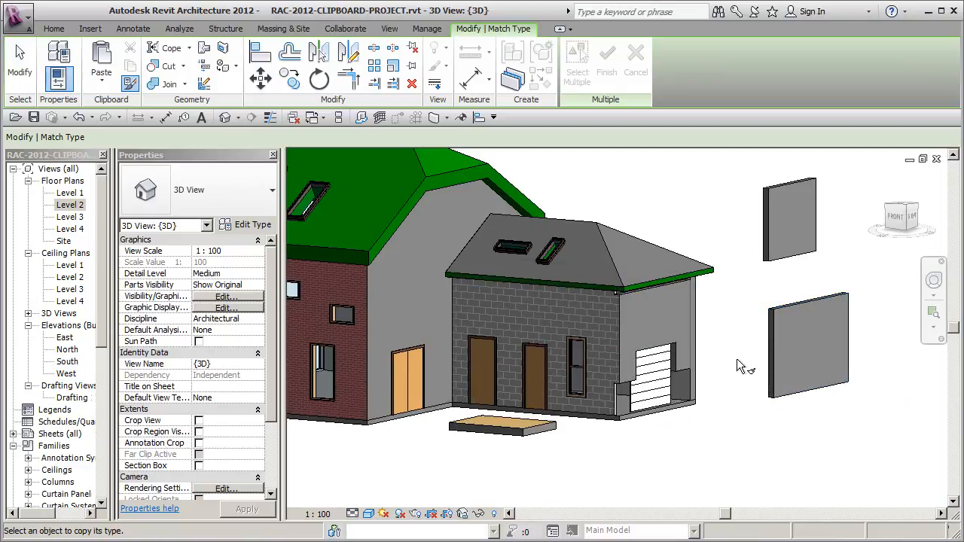
key(Escape)
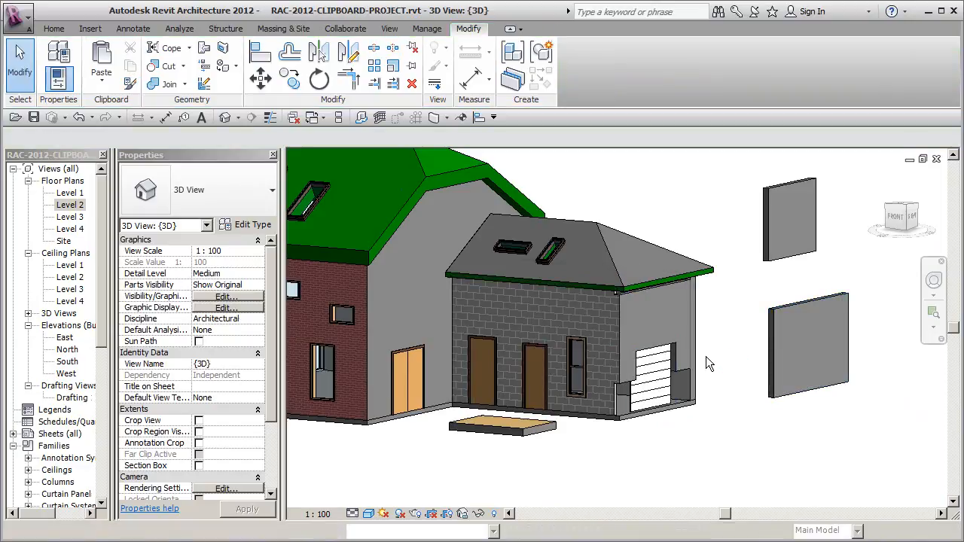
Inspect the garage wall's base offset in its instance properties and check its lower edge around the garage door.
click(655, 324)
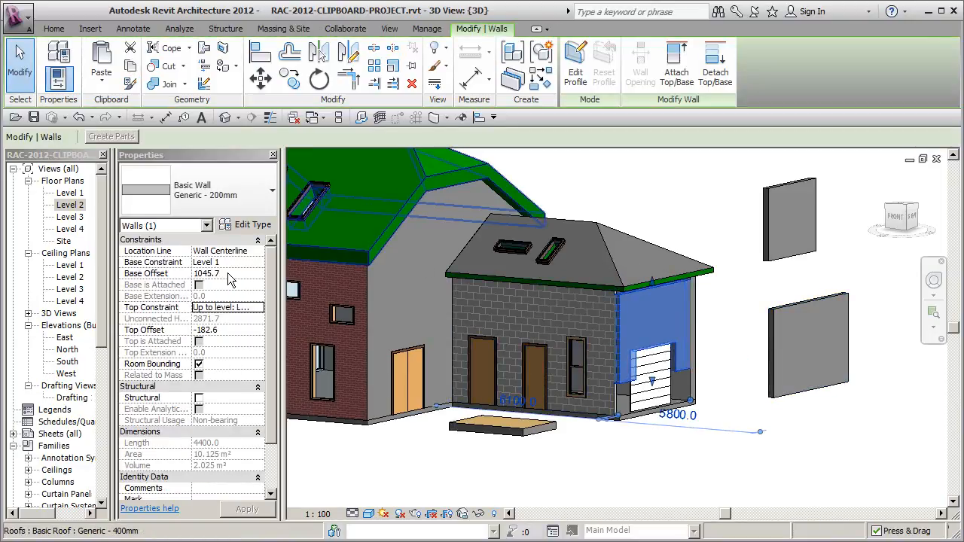
click(228, 273)
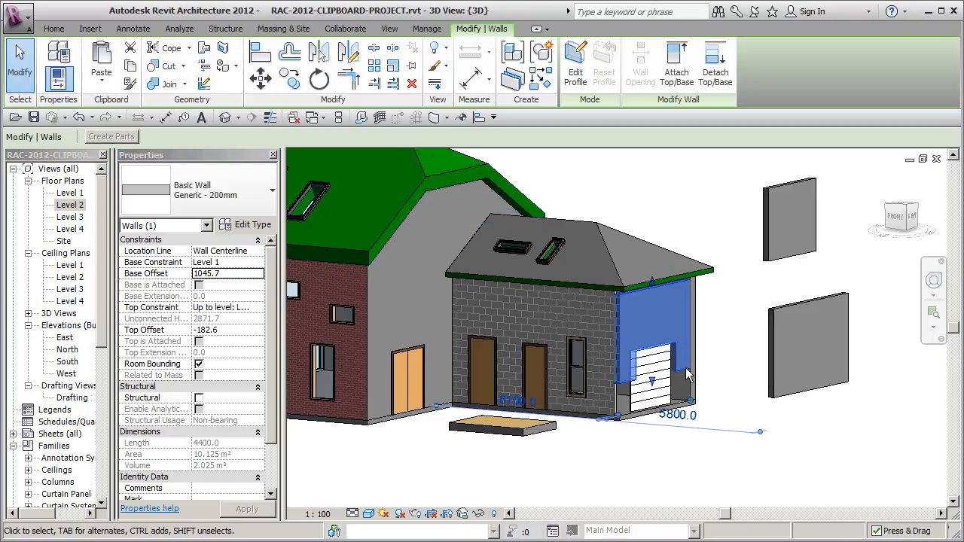
key(Escape)
shift+middle_drag(809, 399, 642, 395)
click(623, 382)
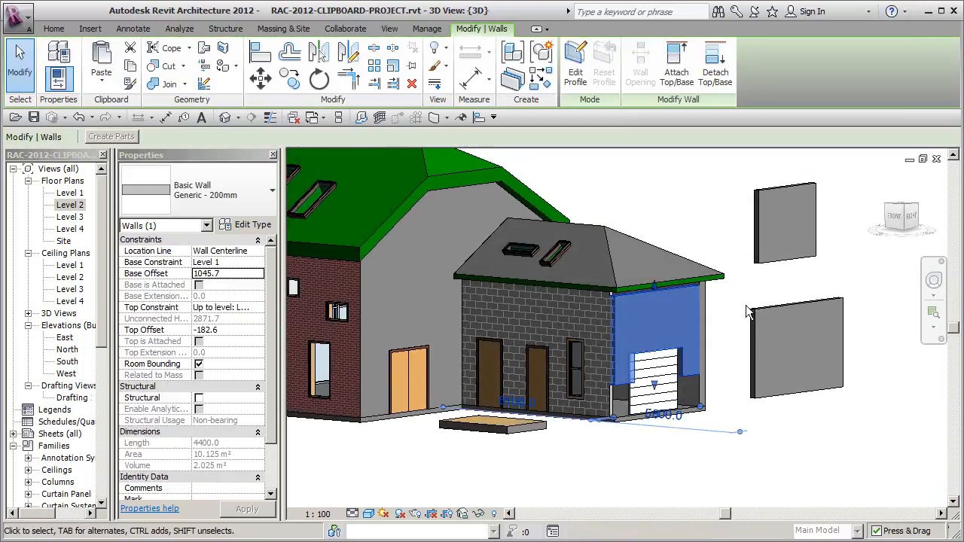
Try Detach Top/Base on the garage wall and lower the wall's top edge well below the roof eave.
click(713, 69)
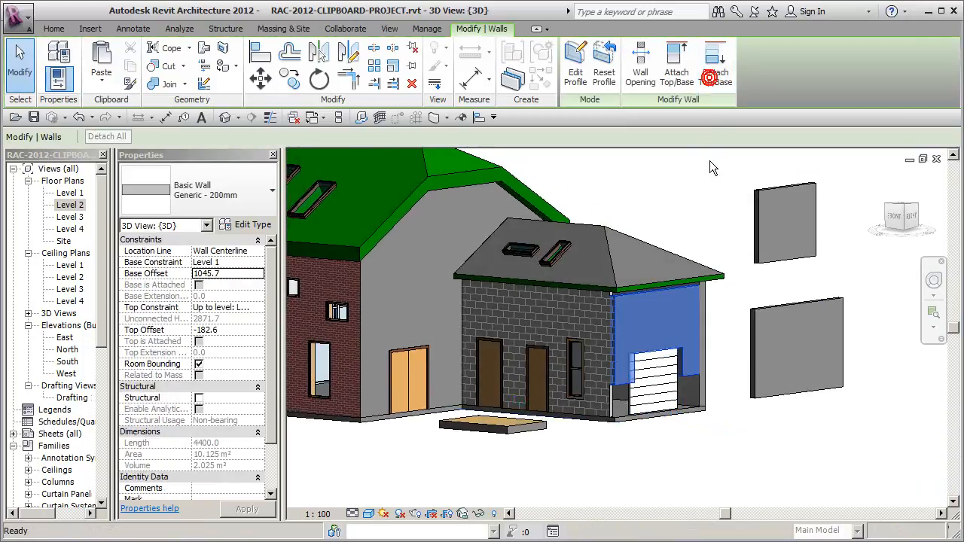
click(713, 210)
click(670, 343)
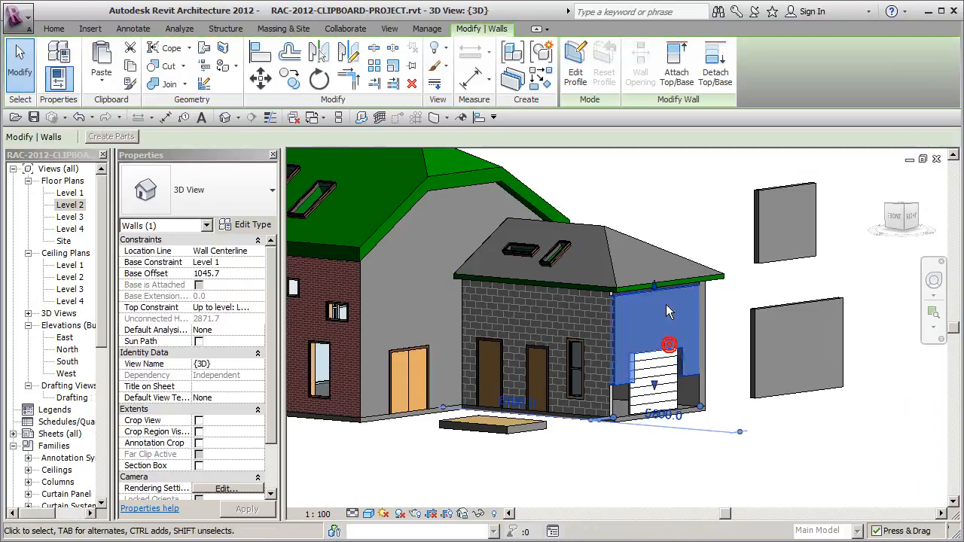
click(720, 298)
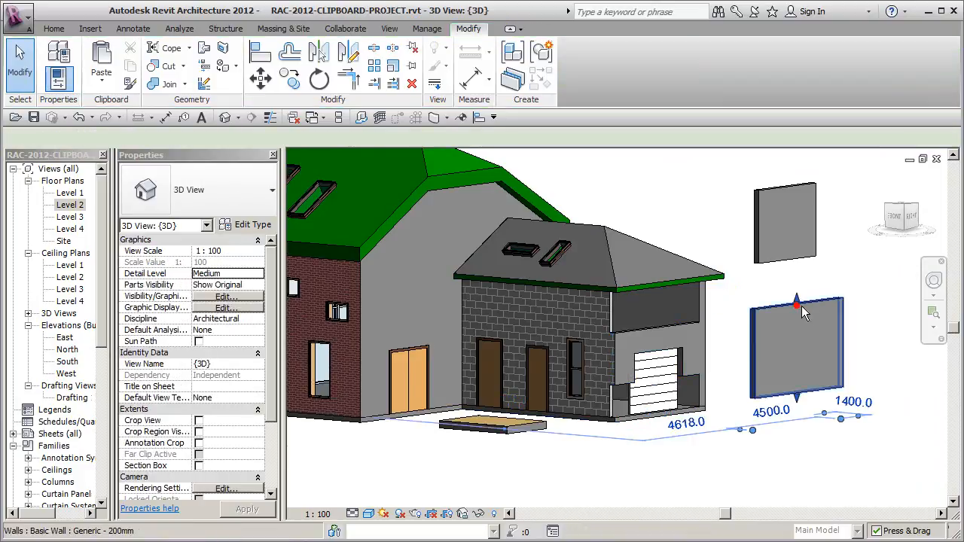
Set the lower freestanding wall's base offset to 0.0 and pull its top edge down slightly.
click(796, 305)
click(230, 273)
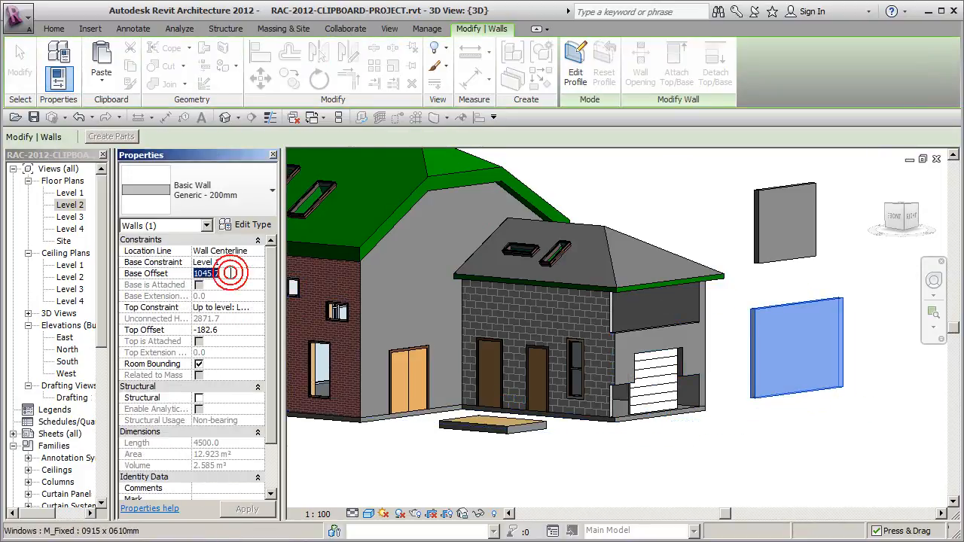
click(258, 308)
click(259, 338)
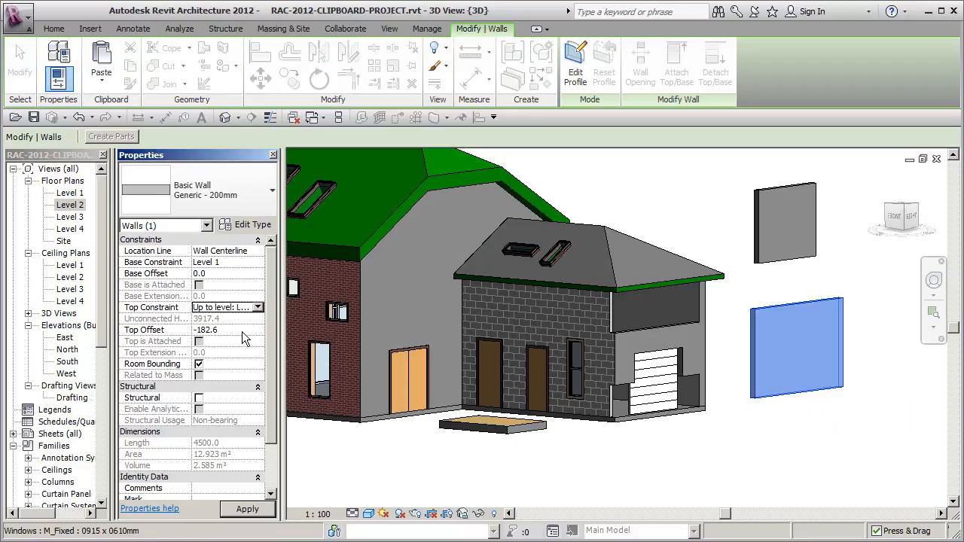
click(696, 480)
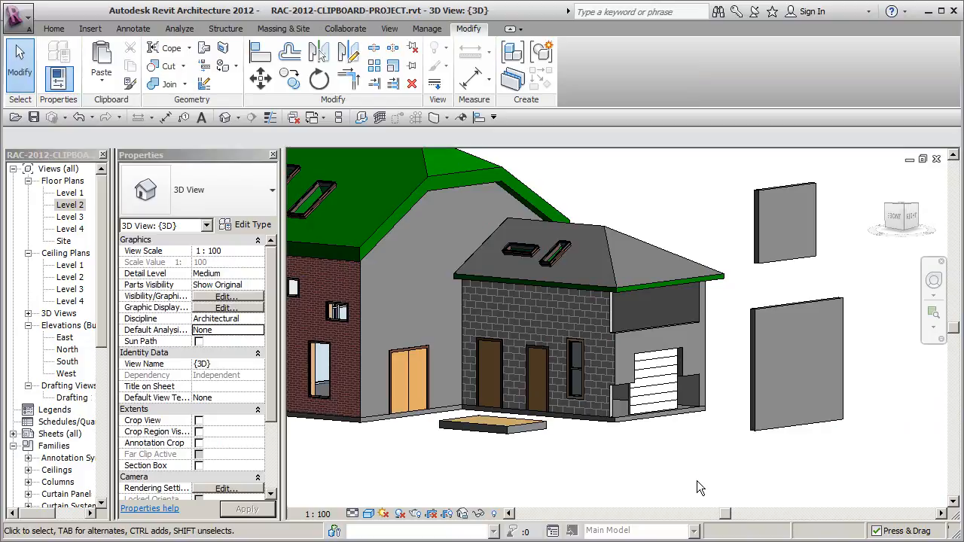
click(783, 305)
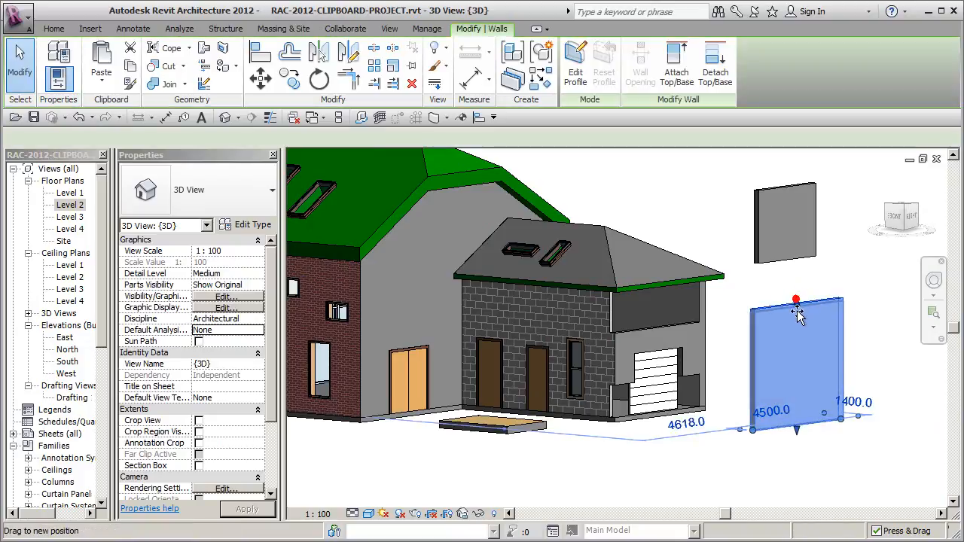
click(877, 322)
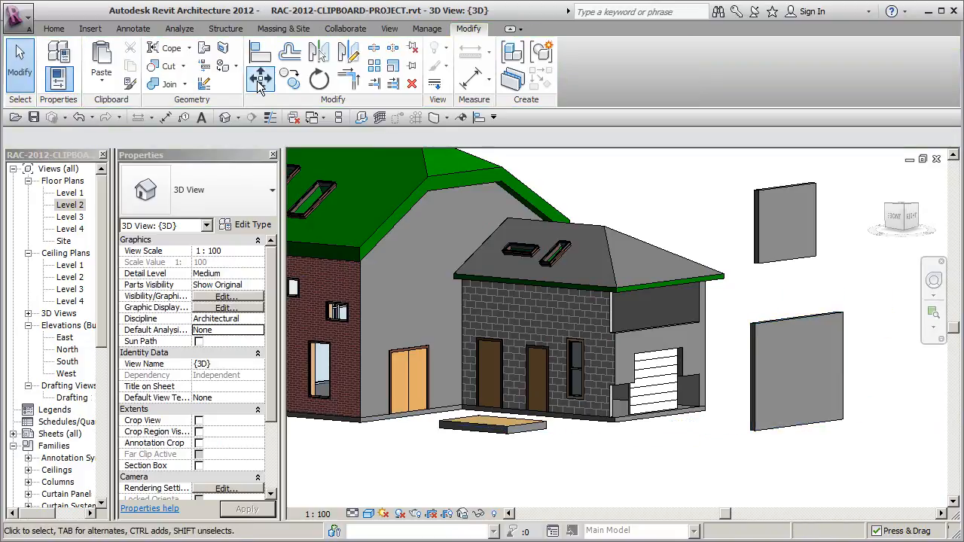
Try Match Type from the garage wall onto the lower freestanding wall and undo the match.
click(131, 84)
click(663, 329)
click(783, 316)
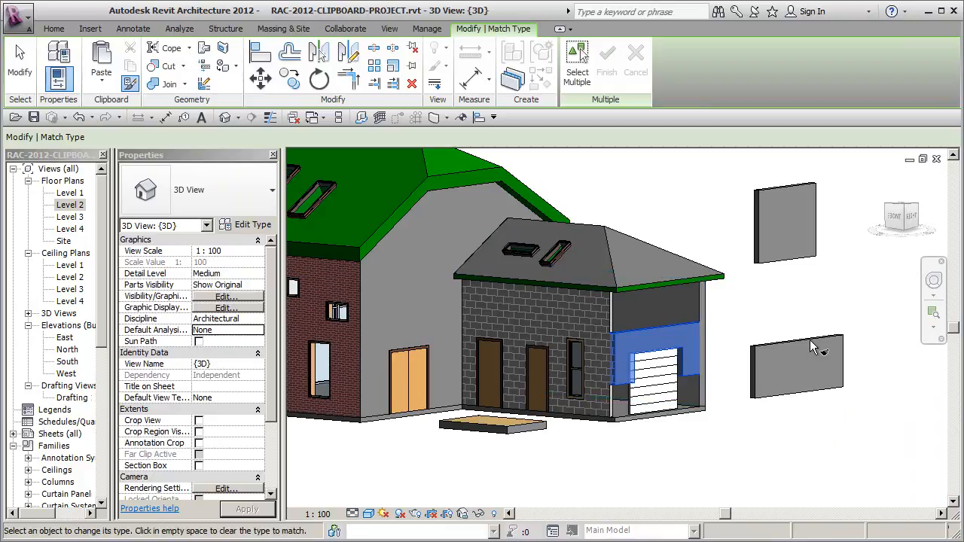
click(78, 117)
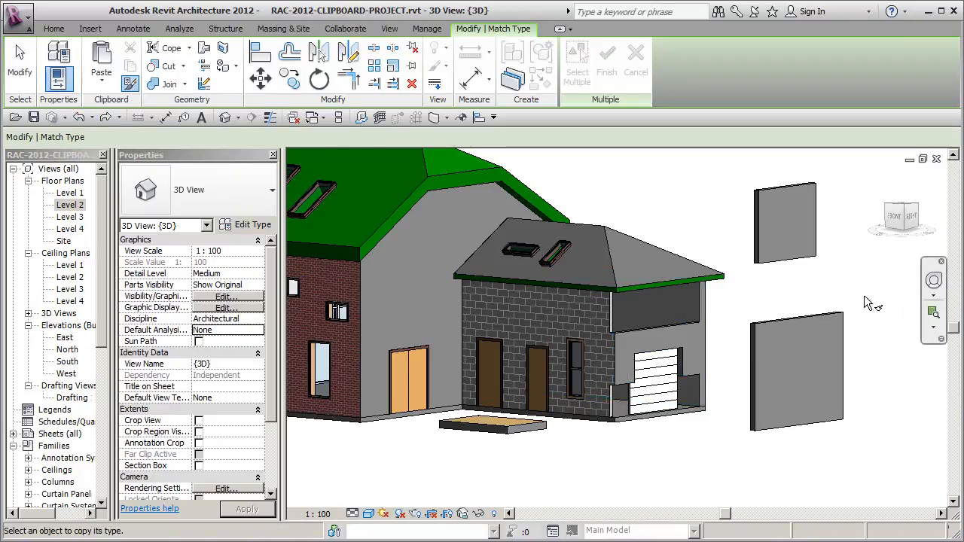
key(Escape)
Copy the lower freestanding wall's type and height constraints onto the garage wall with Match Type.
click(816, 315)
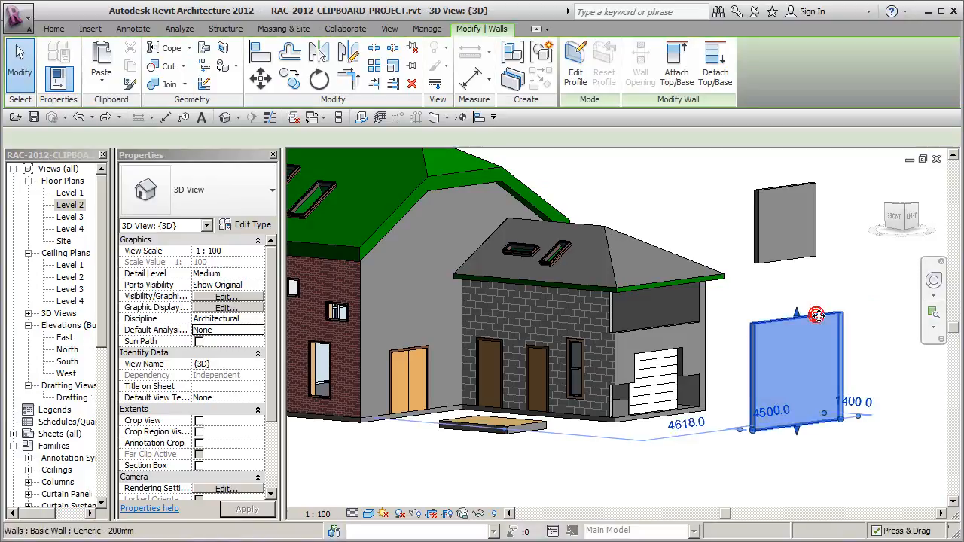
key(Escape)
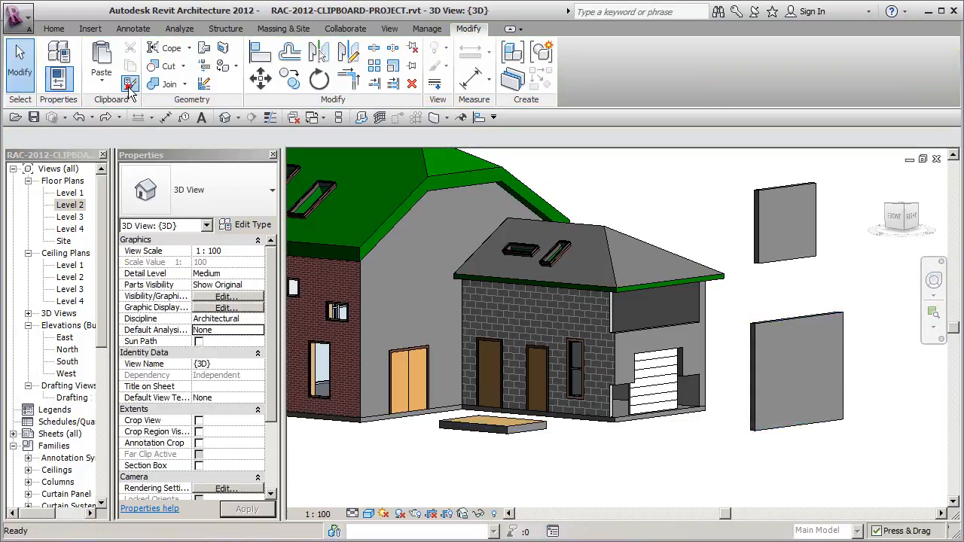
click(129, 84)
click(799, 316)
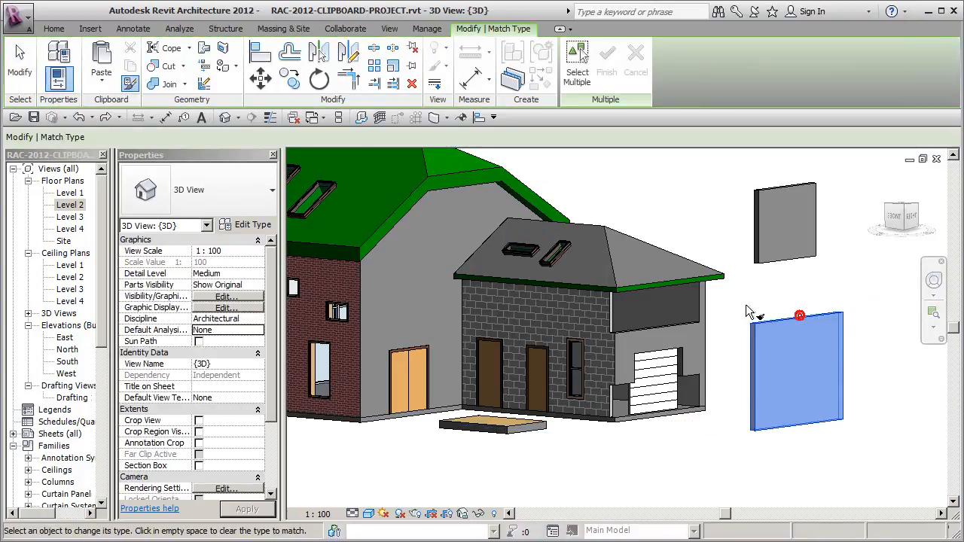
click(775, 302)
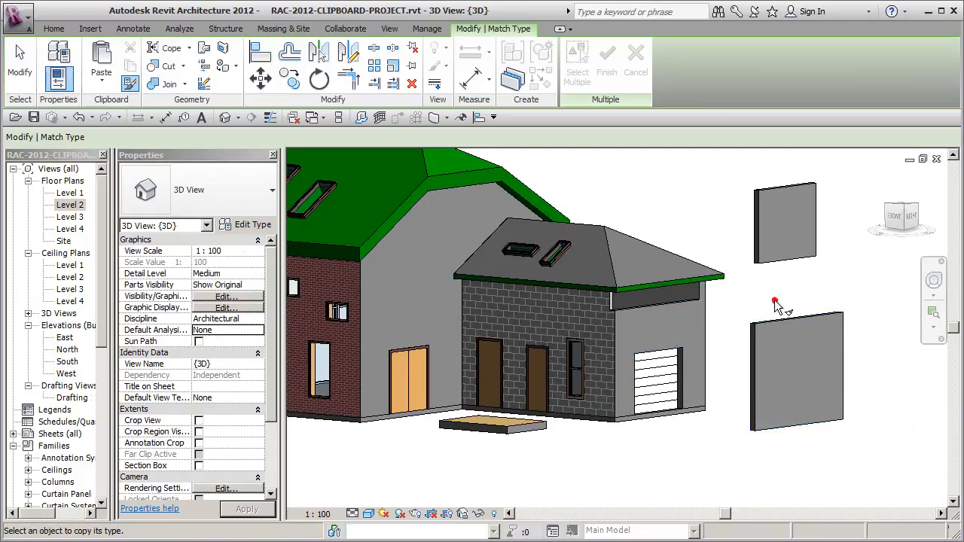
key(Escape)
Inspect the garage wall's base and top constraints and offsets alongside the lower freestanding wall.
click(790, 322)
click(674, 309)
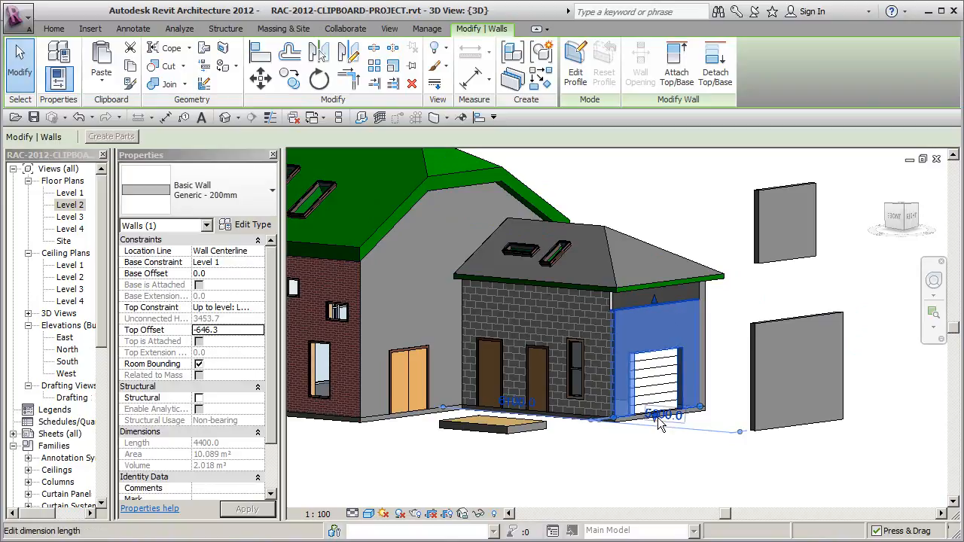
click(655, 413)
key(Escape)
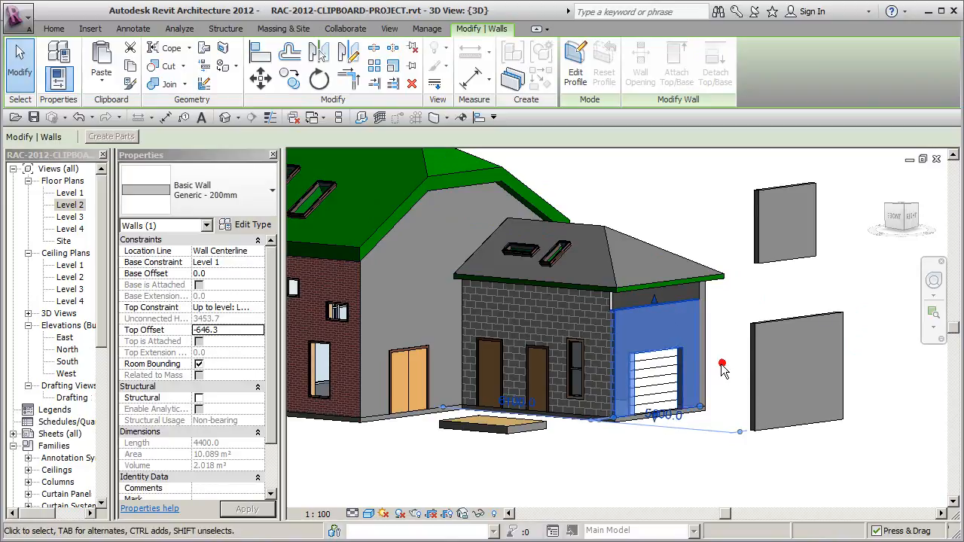
click(724, 301)
click(689, 308)
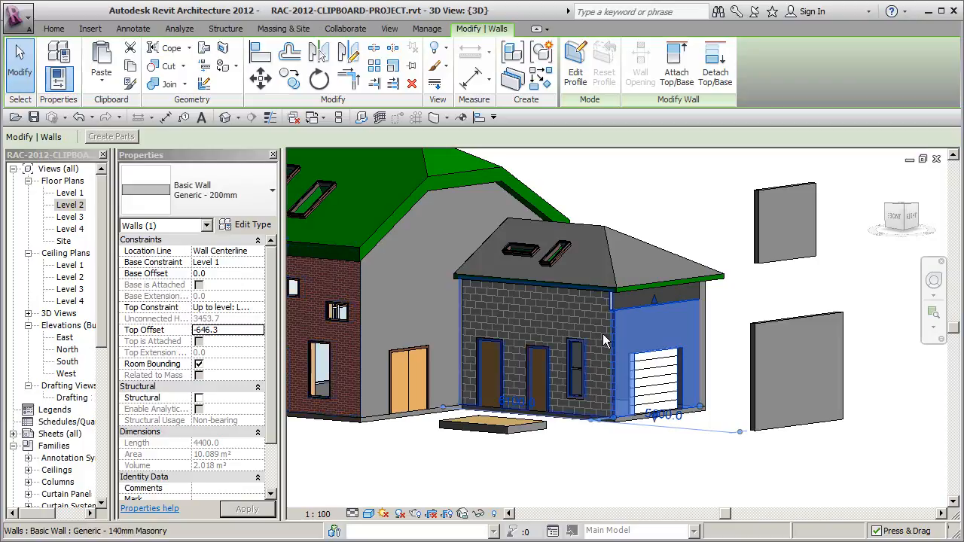
click(715, 292)
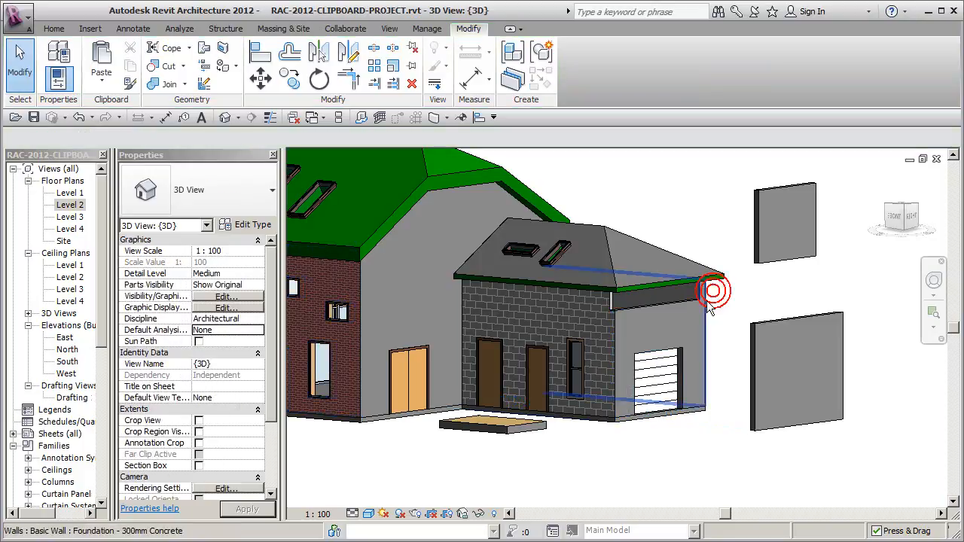
Raise the garage wall's base to an offset of about 929 and lower its top to an offset of about -1231.
click(666, 305)
scroll(655, 416, up, 5)
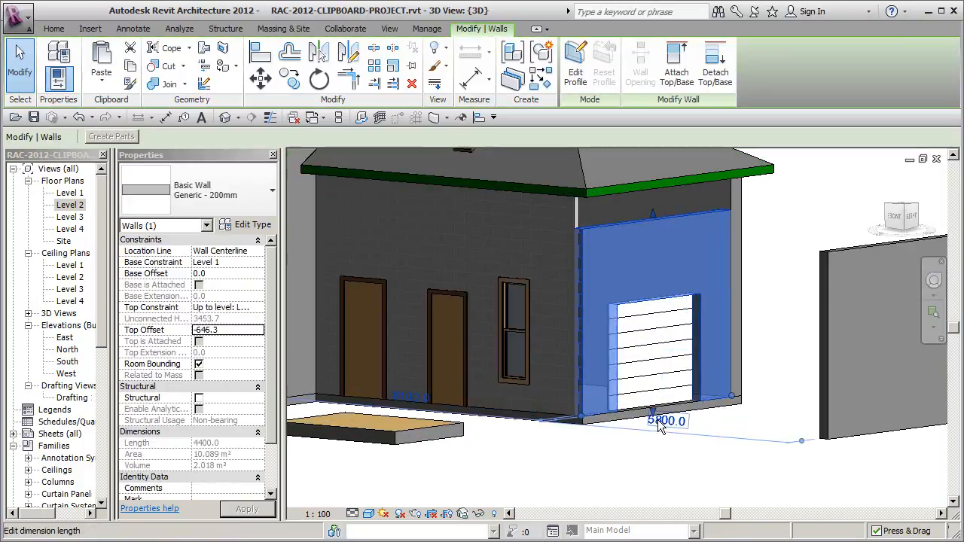
drag(652, 410, 644, 322)
scroll(754, 300, down, 5)
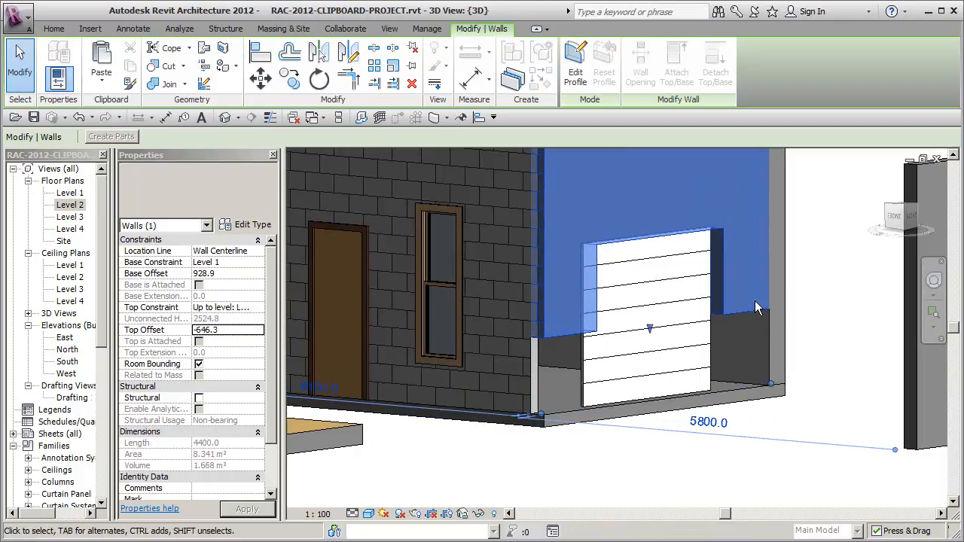
drag(665, 226, 672, 264)
click(765, 330)
scroll(765, 330, down, 3)
middle_drag(769, 351, 665, 352)
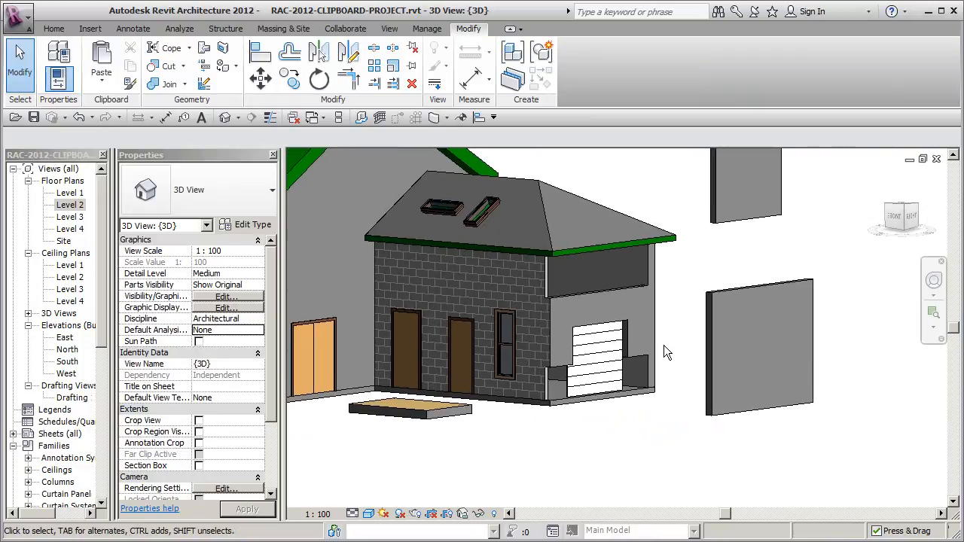
Change the garage wall's type to Generic - 140mm Masonry.
click(617, 301)
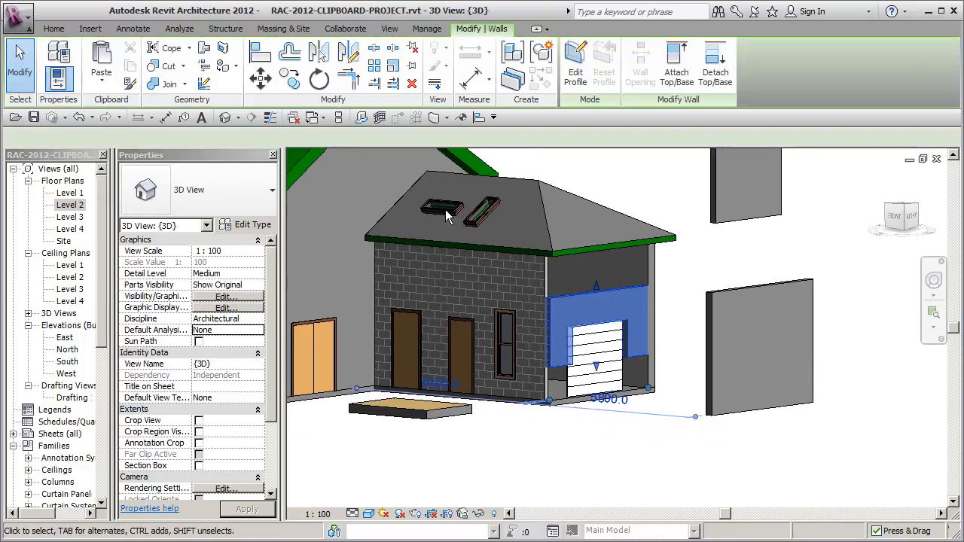
click(247, 191)
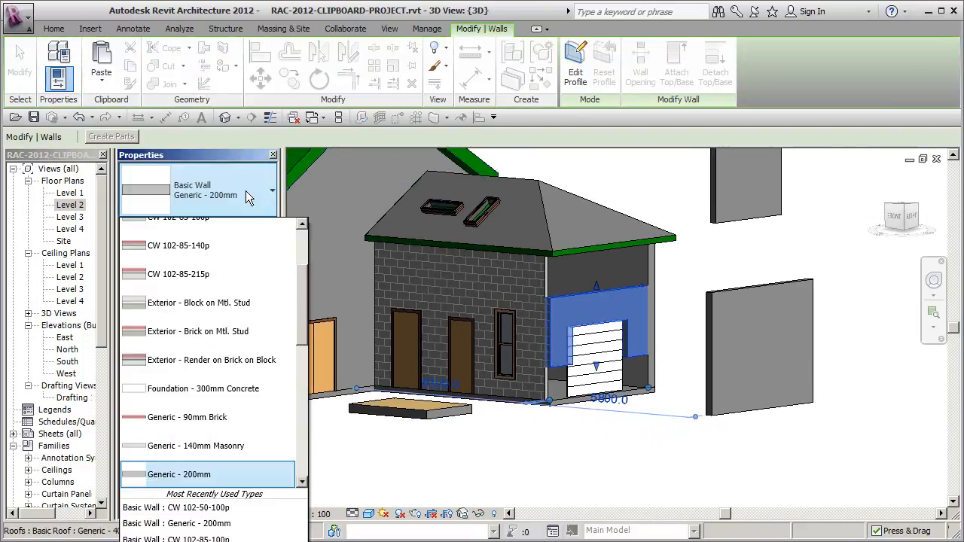
click(219, 461)
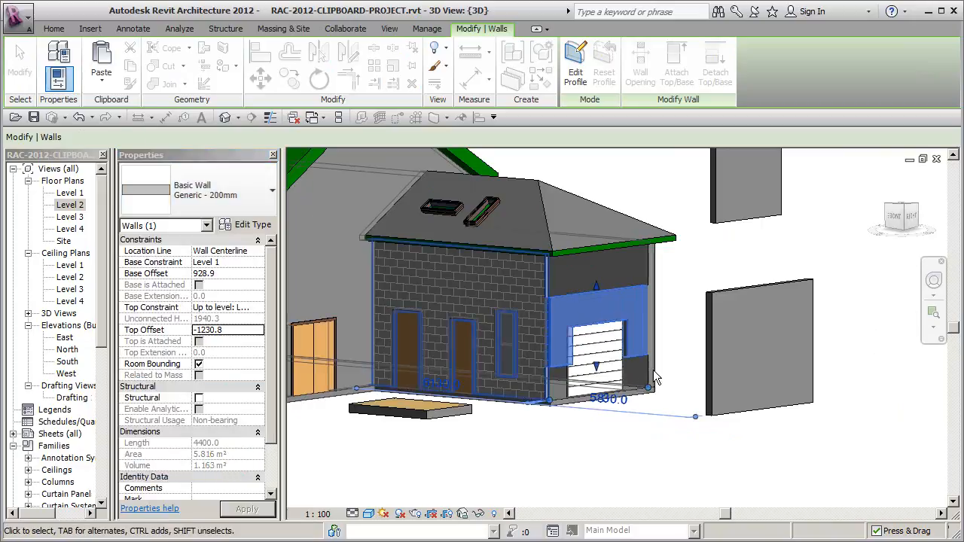
click(703, 268)
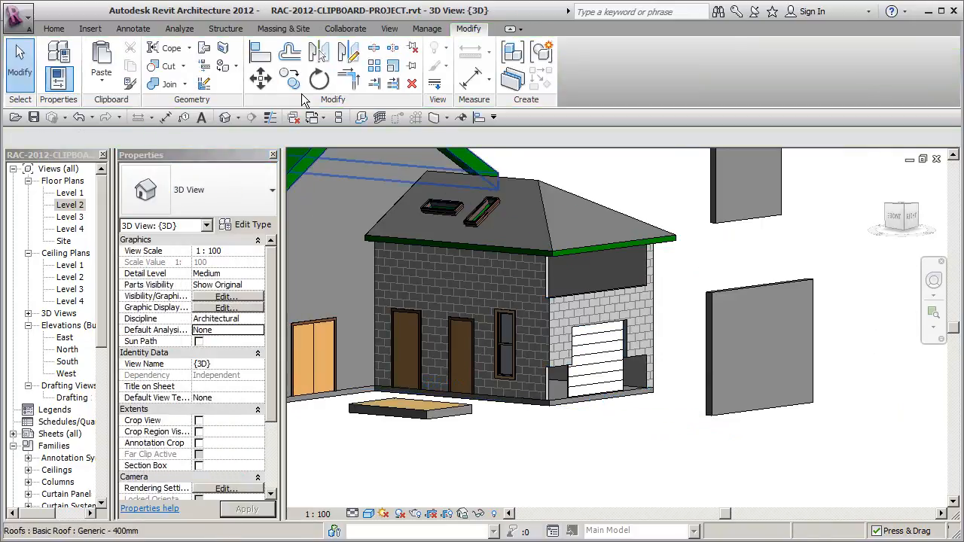
Apply the garage wall's masonry type and height constraints to the lower freestanding wall with Match Type.
click(129, 84)
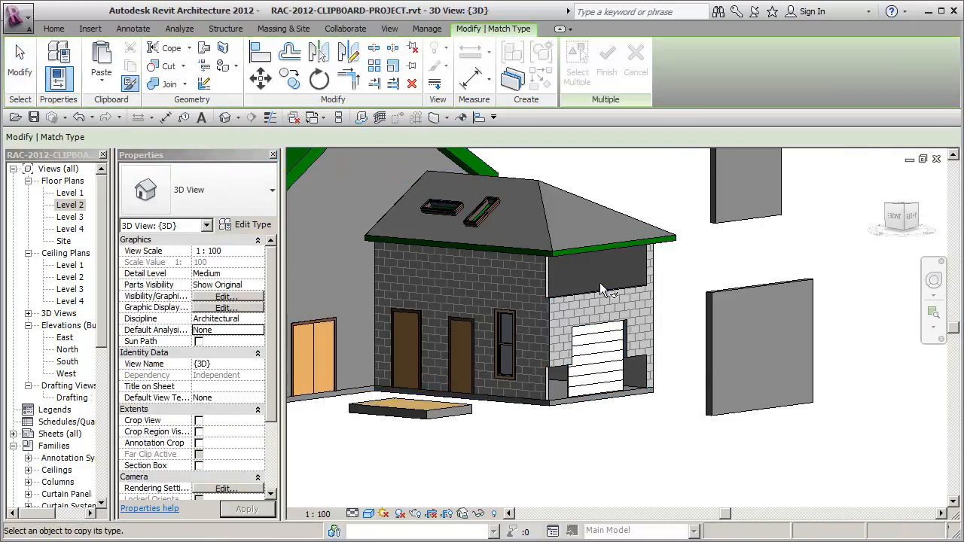
click(598, 305)
click(741, 290)
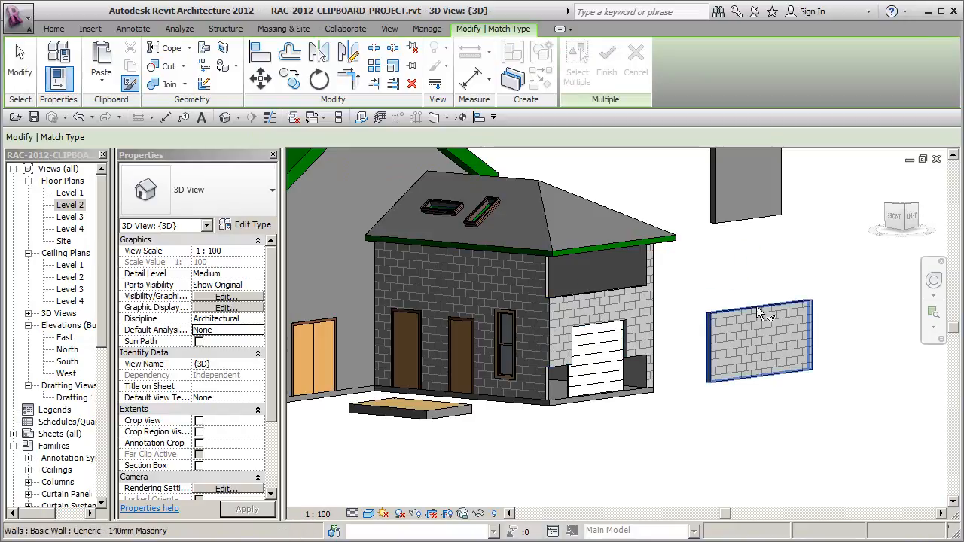
middle_drag(701, 298, 755, 336)
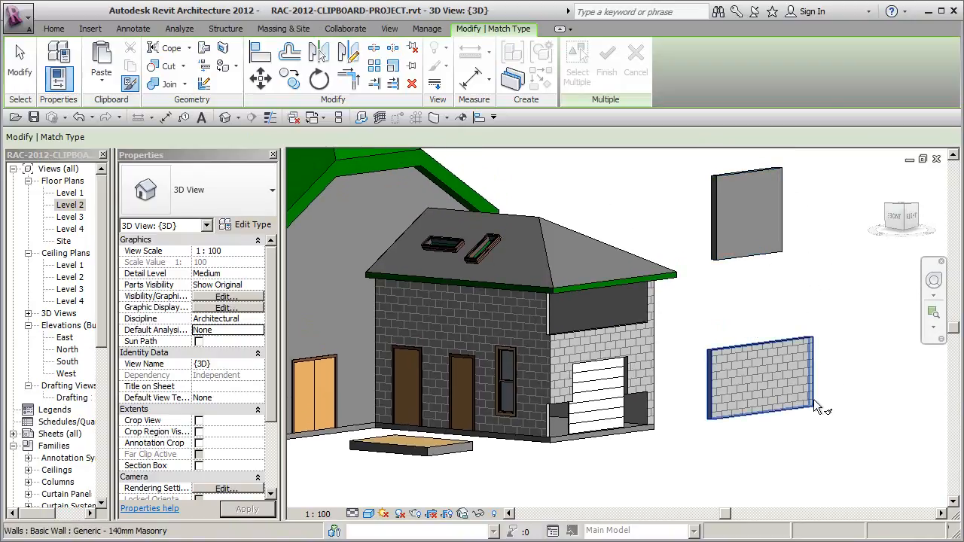
Inspect the base and top level constraints of the round concrete column standing beside the main house.
middle_drag(622, 386, 771, 383)
middle_drag(668, 389, 724, 399)
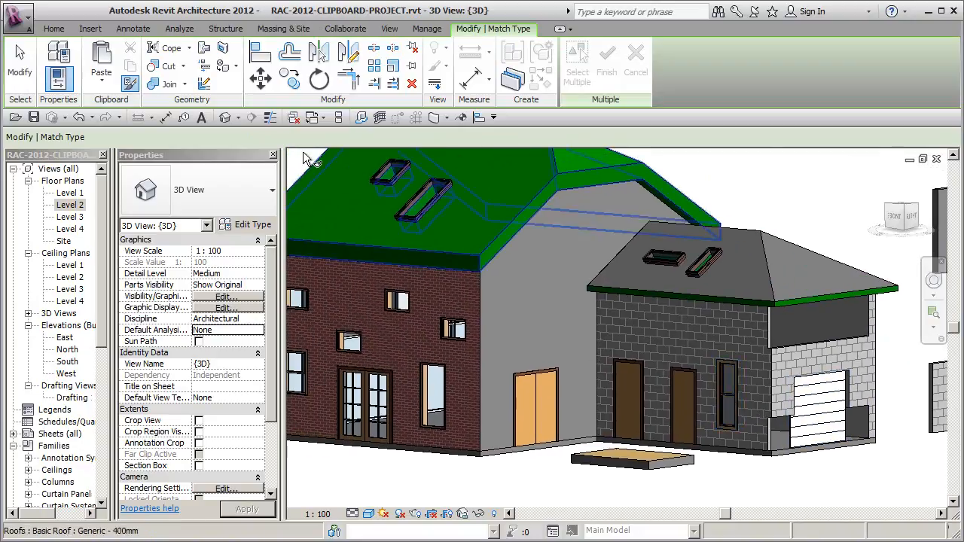
scroll(716, 383, down, 4)
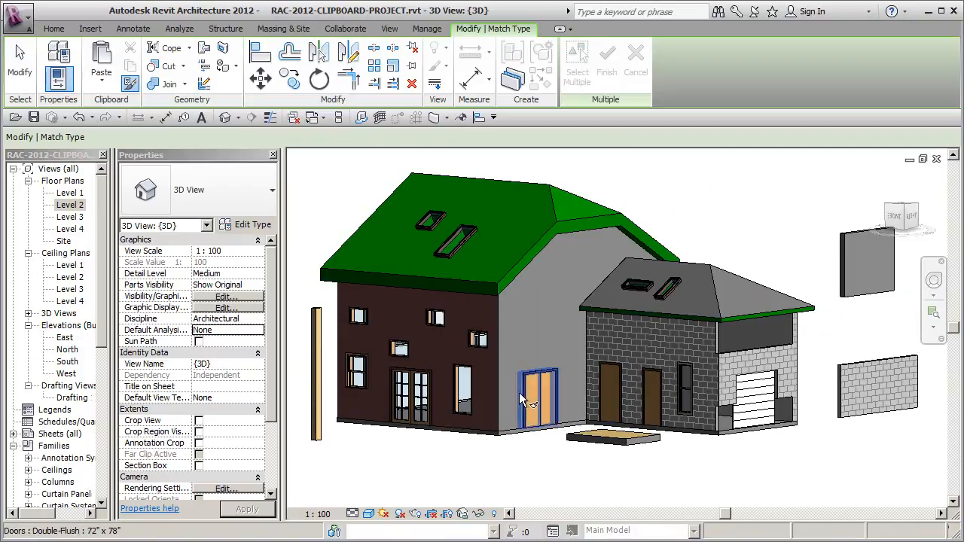
middle_drag(526, 390, 606, 409)
middle_drag(490, 425, 561, 423)
key(Escape)
shift+middle_drag(486, 458, 407, 296)
click(407, 296)
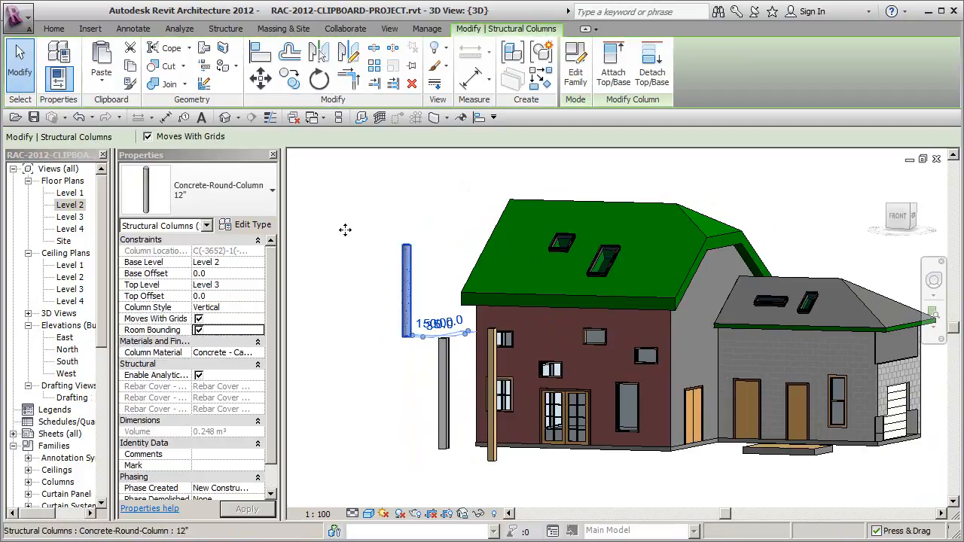
click(308, 366)
Raise the base of the steel UC-Universal Column above Level 1 by entering a positive base offset.
scroll(451, 391, up, 3)
click(436, 418)
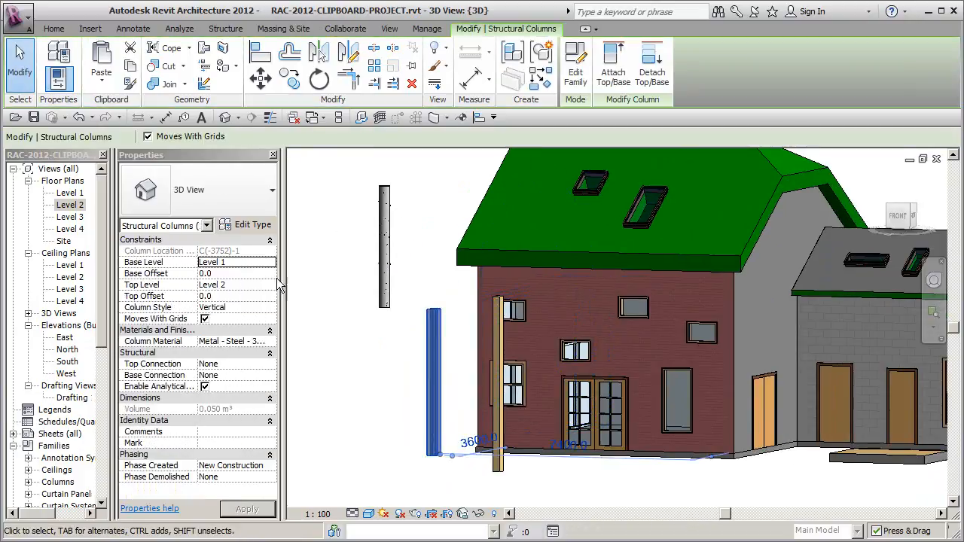
click(238, 272)
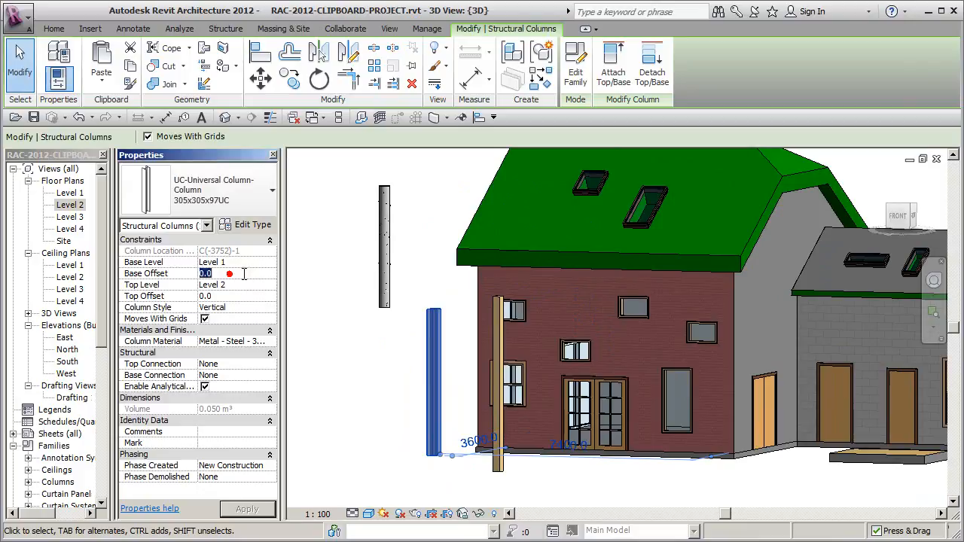
text(40)
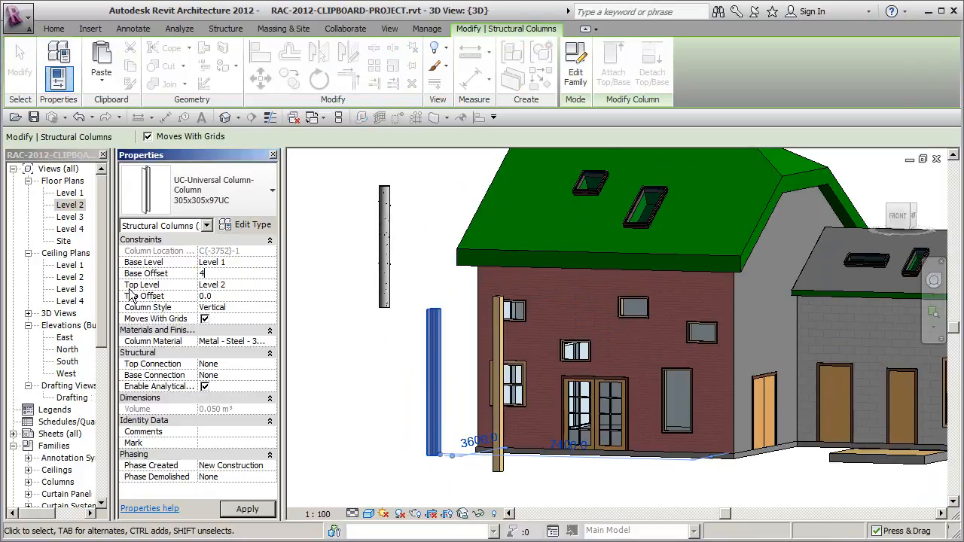
click(307, 407)
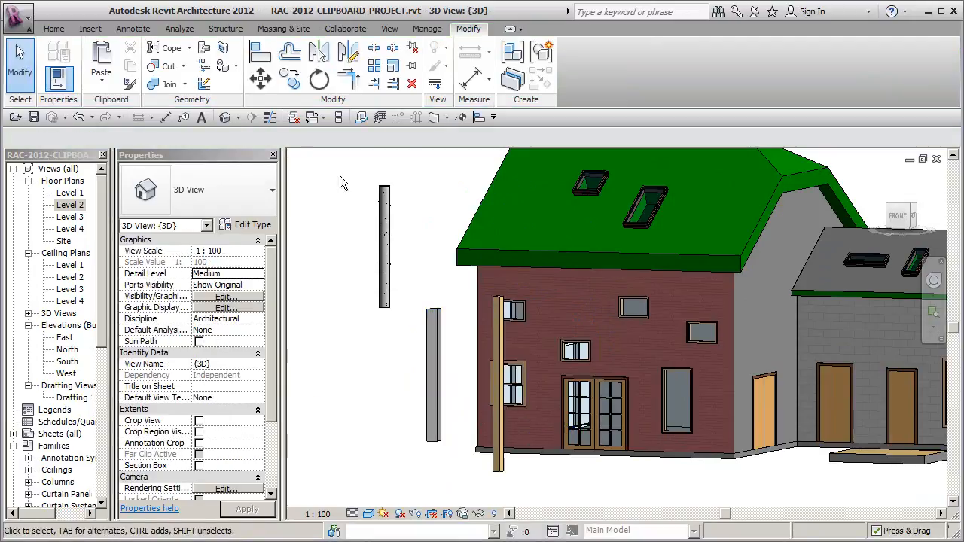
Apply the raised steel column's type to the timber column at the brick wall's corner with Match Type.
click(130, 83)
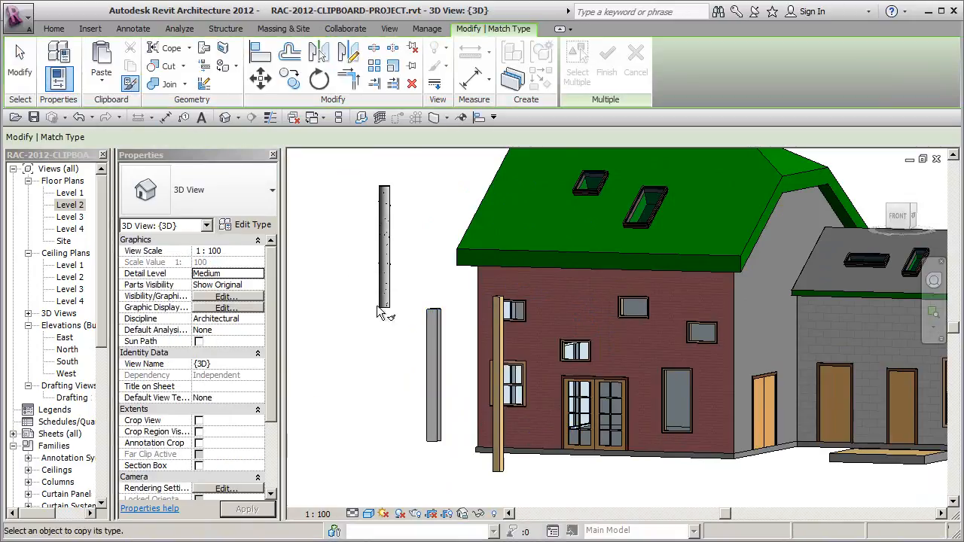
click(427, 338)
click(501, 474)
click(444, 477)
scroll(530, 499, up, 2)
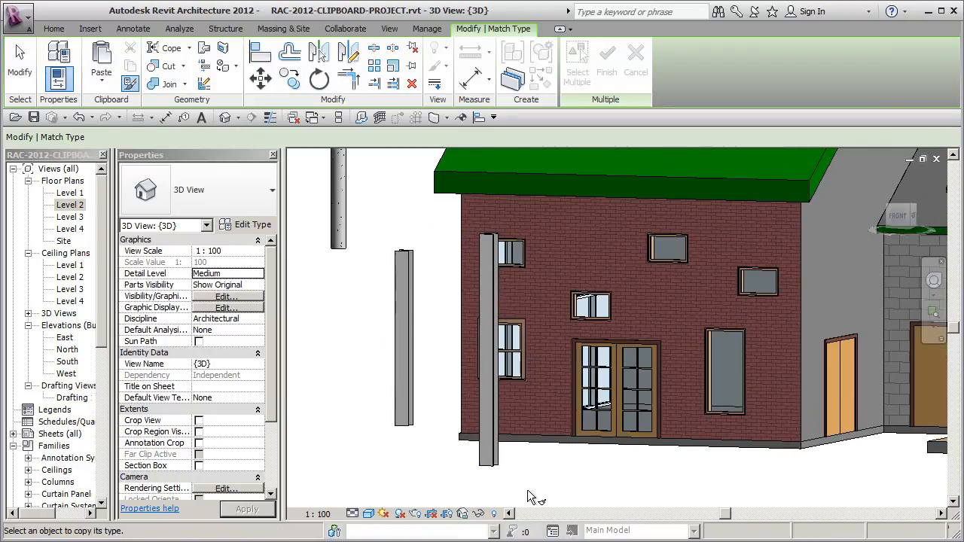
shift+middle_drag(493, 456, 497, 476)
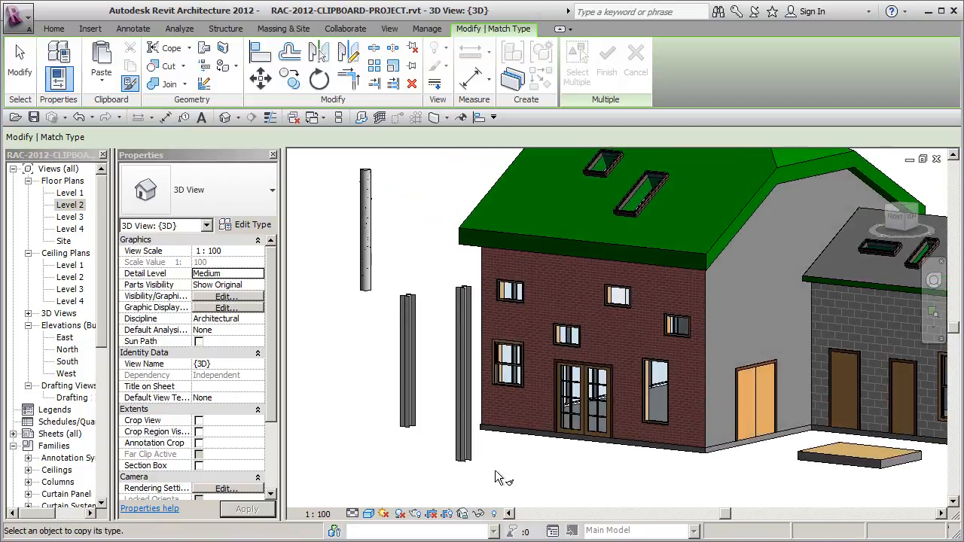
scroll(537, 476, down, 1)
middle_drag(538, 475, 509, 475)
key(Escape)
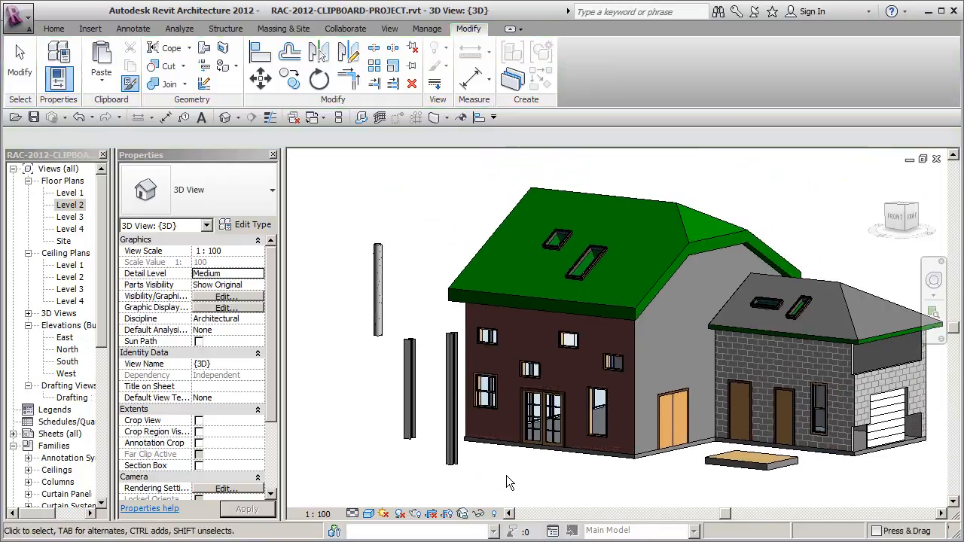
Attach the top of the main house's brick front wall to the green main roof.
click(610, 457)
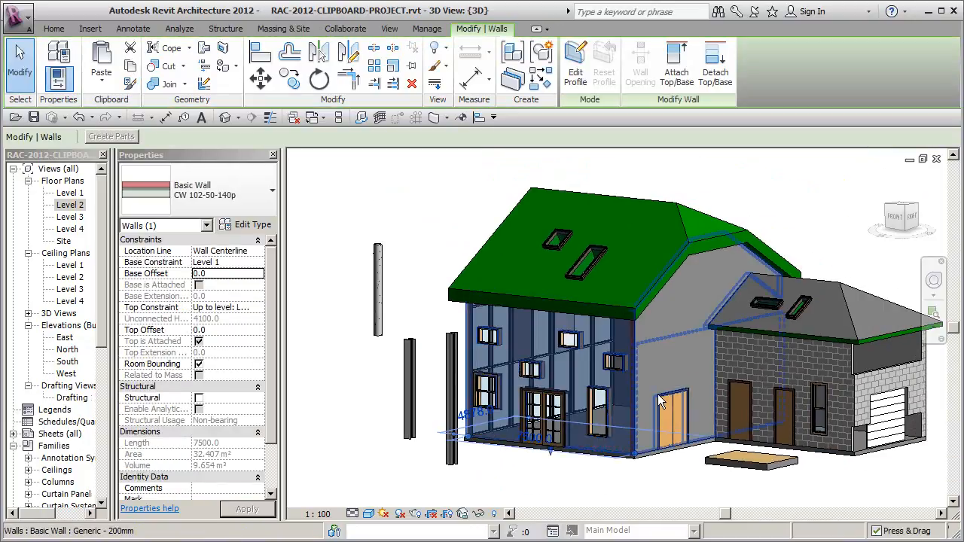
click(676, 67)
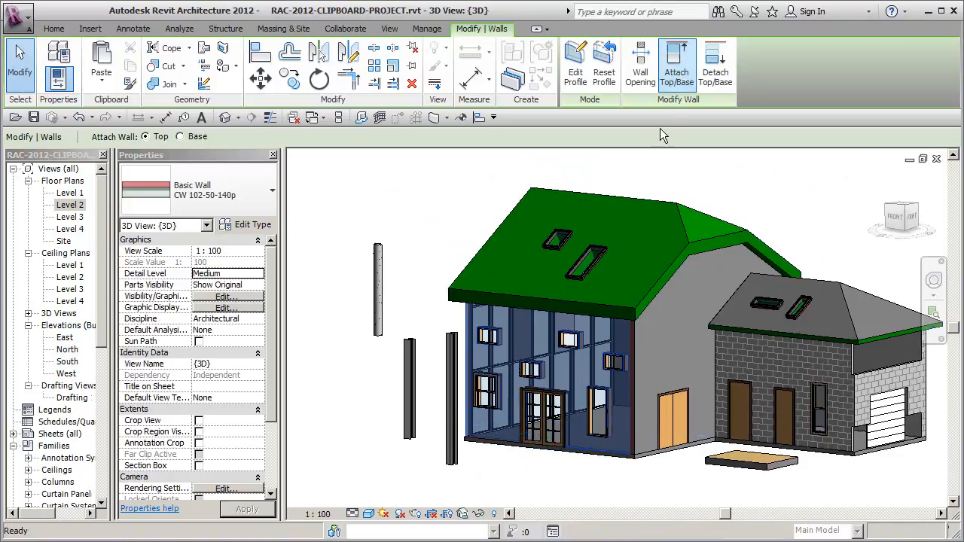
click(642, 197)
click(717, 163)
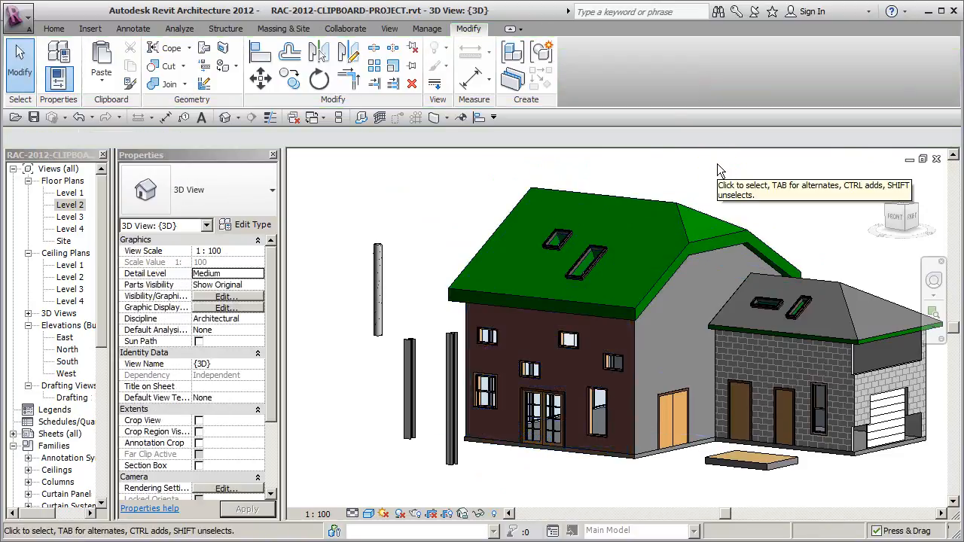
Apply the type of the garage annex's two-door masonry wall to the main house's brick front wall with Match Type.
click(130, 84)
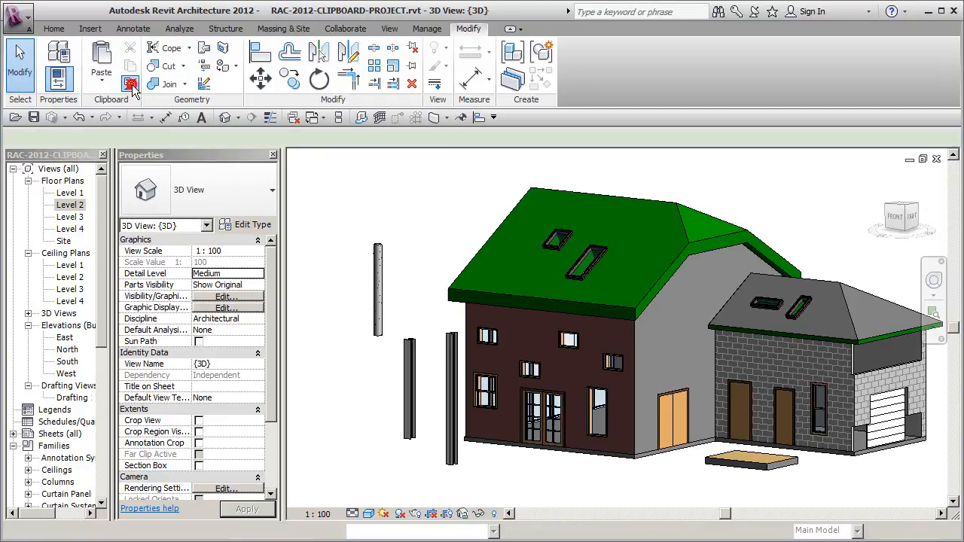
click(712, 443)
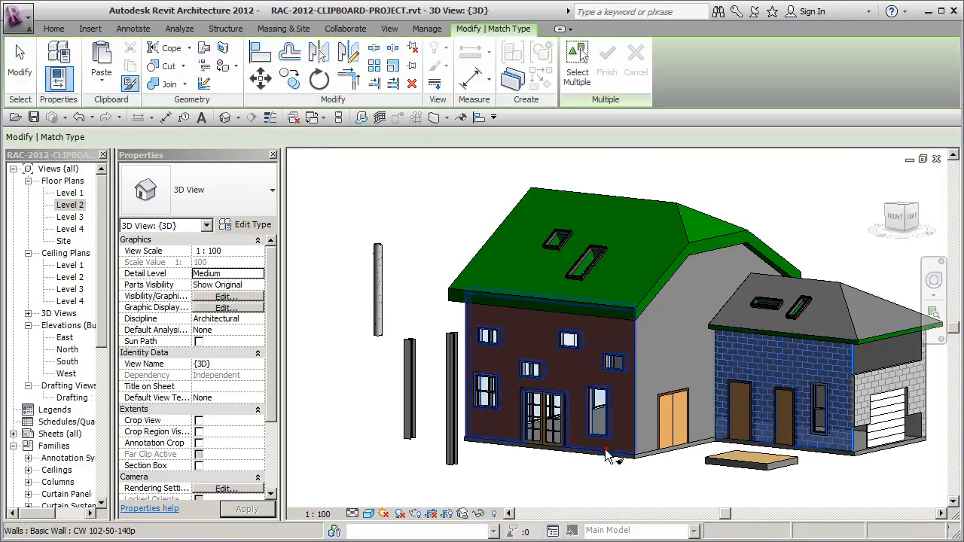
click(577, 478)
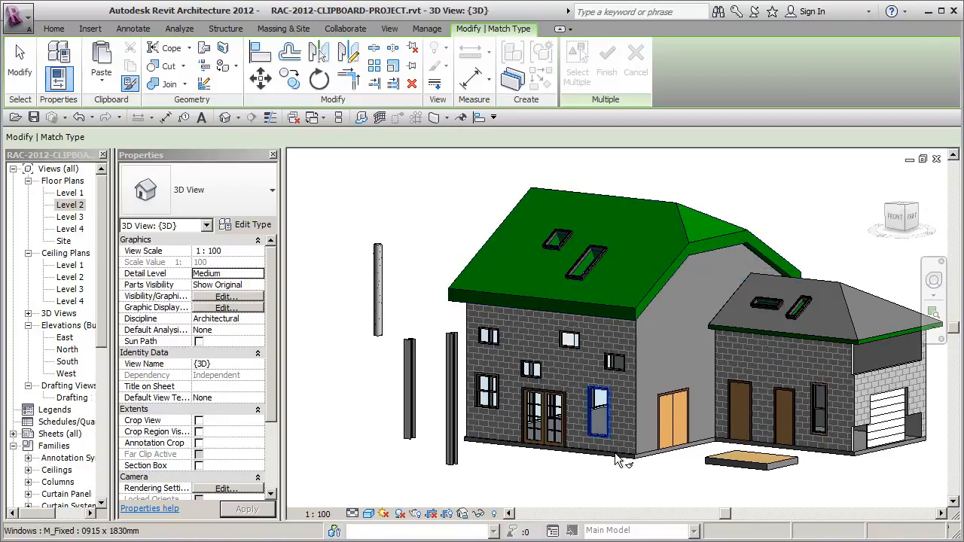
key(Escape)
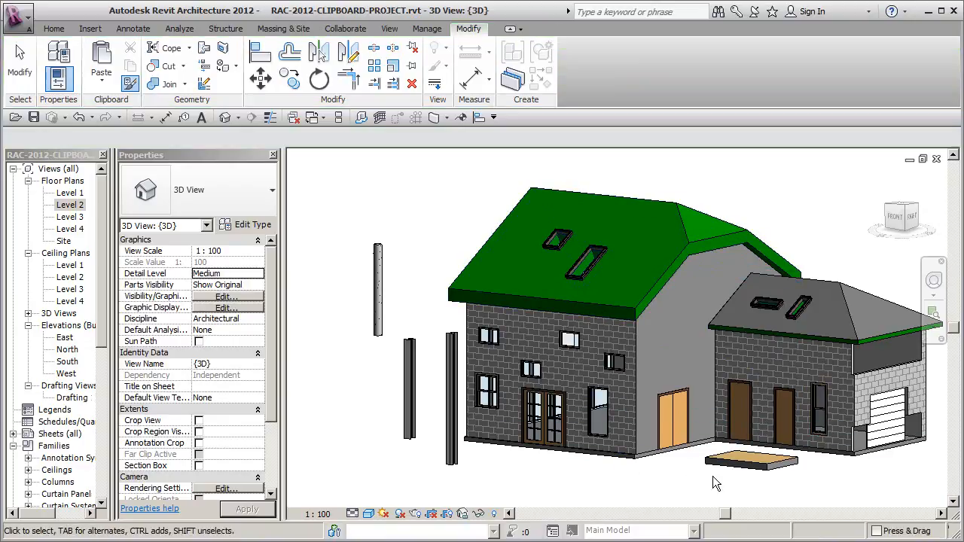
Raise the two-door masonry wall's base to an offset of about 748 and match its properties onto the main house's front wall.
click(738, 450)
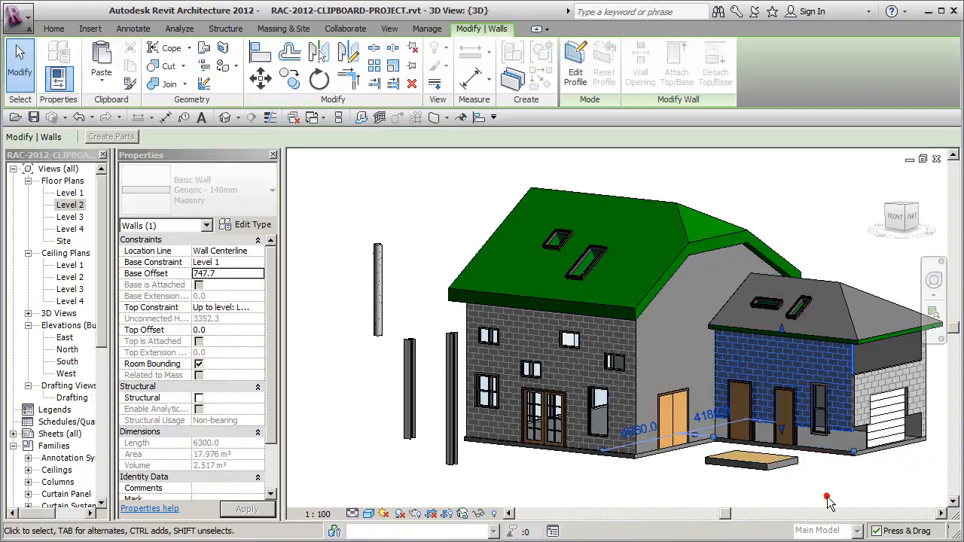
click(827, 496)
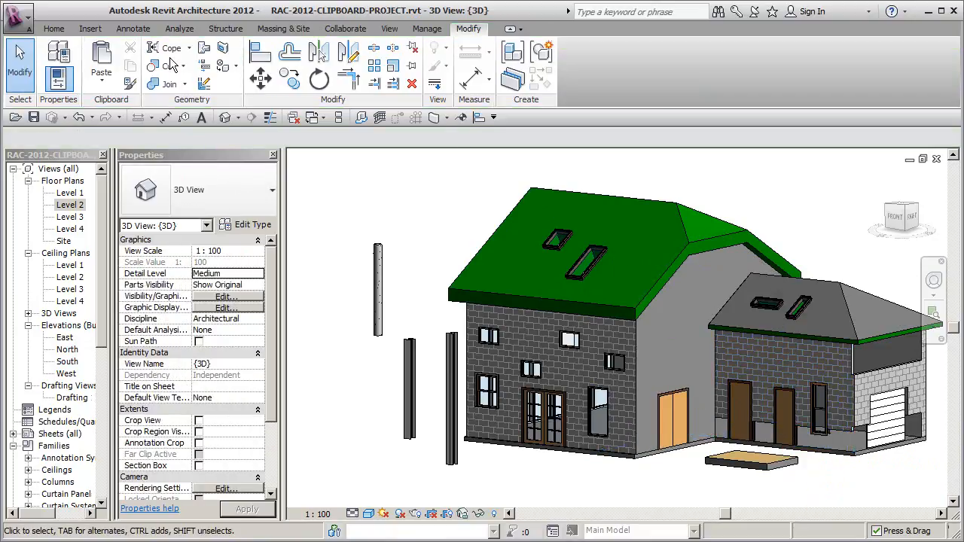
click(130, 83)
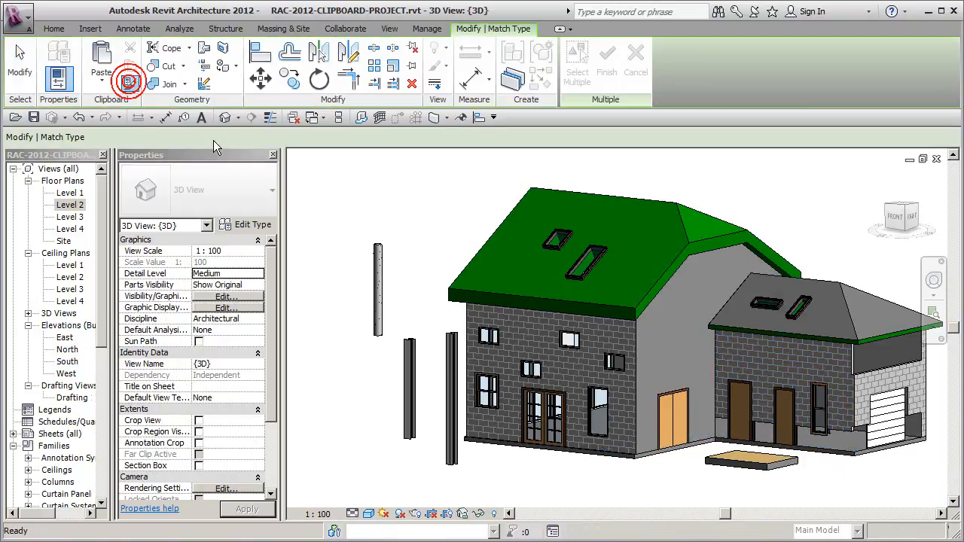
click(720, 420)
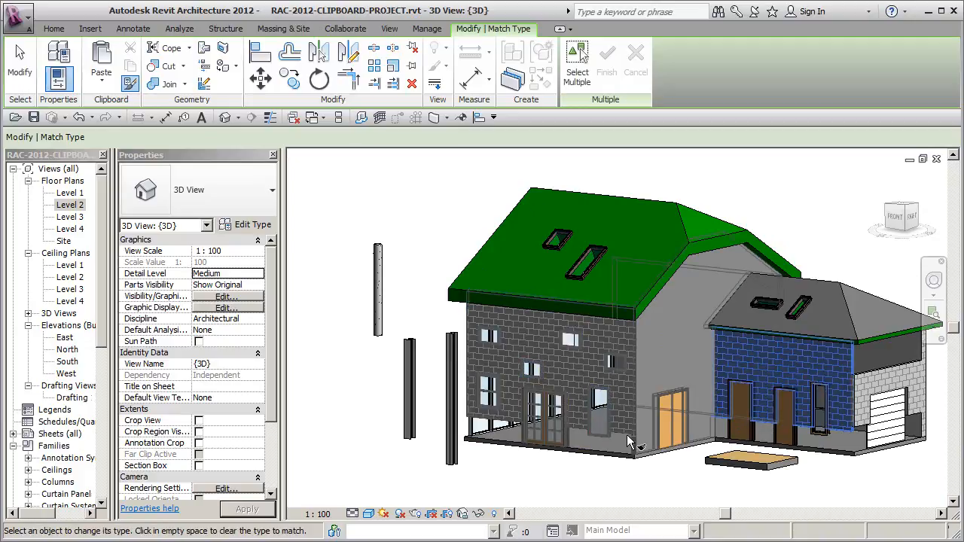
key(Escape)
key(Escape)
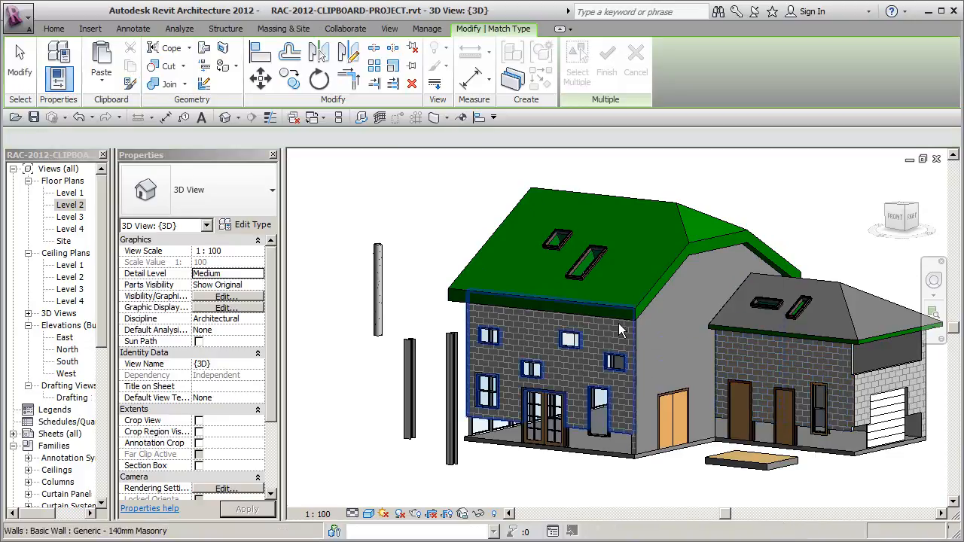
Detach the top of the main house's masonry front wall from the green main roof.
click(579, 431)
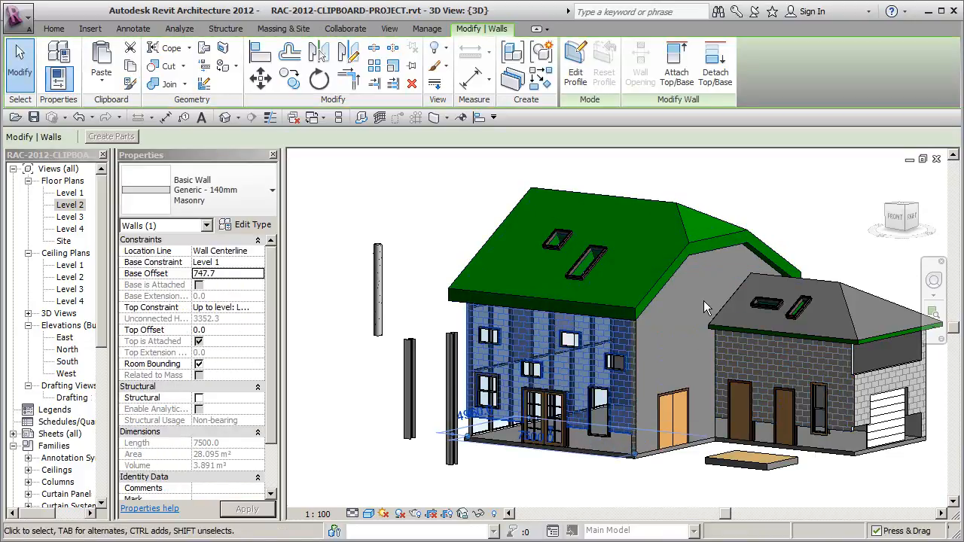
click(715, 71)
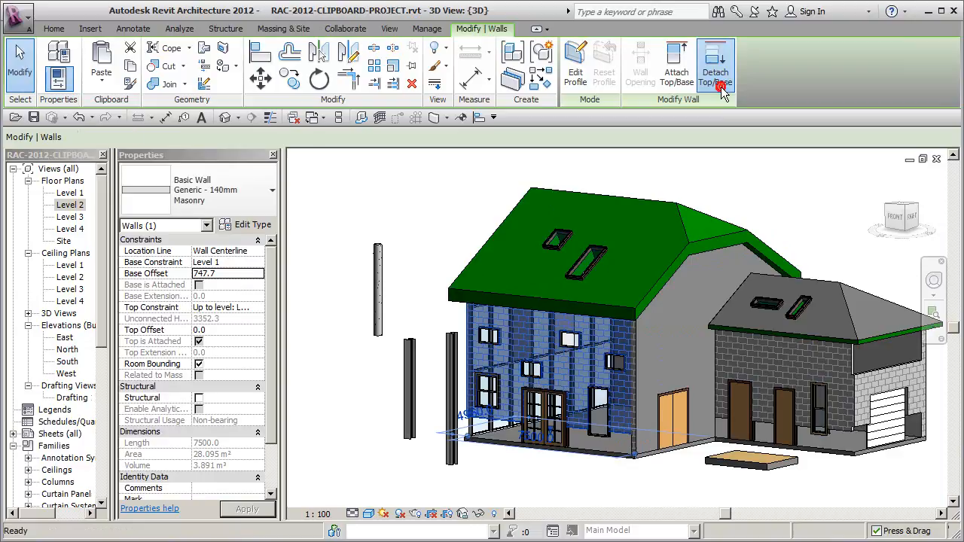
click(703, 215)
click(761, 188)
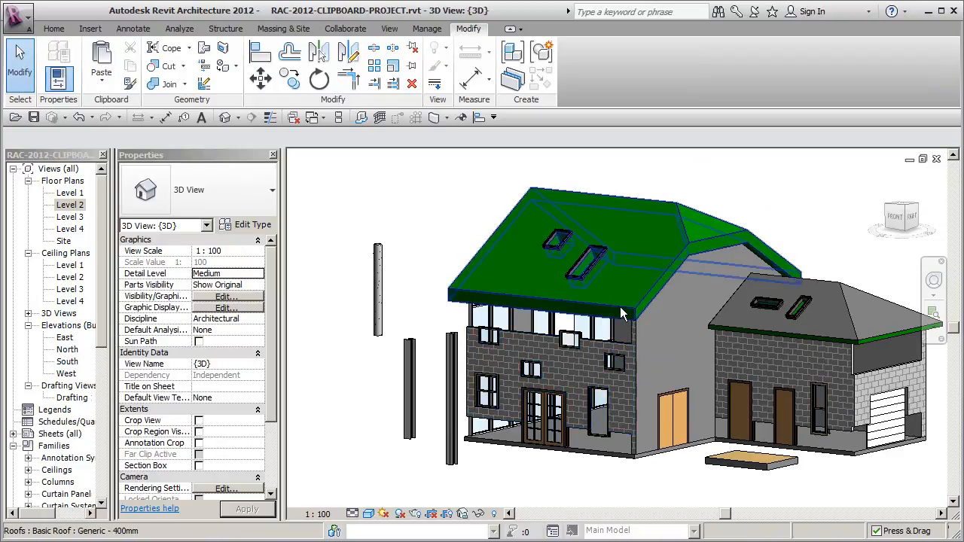
shift+middle_drag(622, 315, 613, 445)
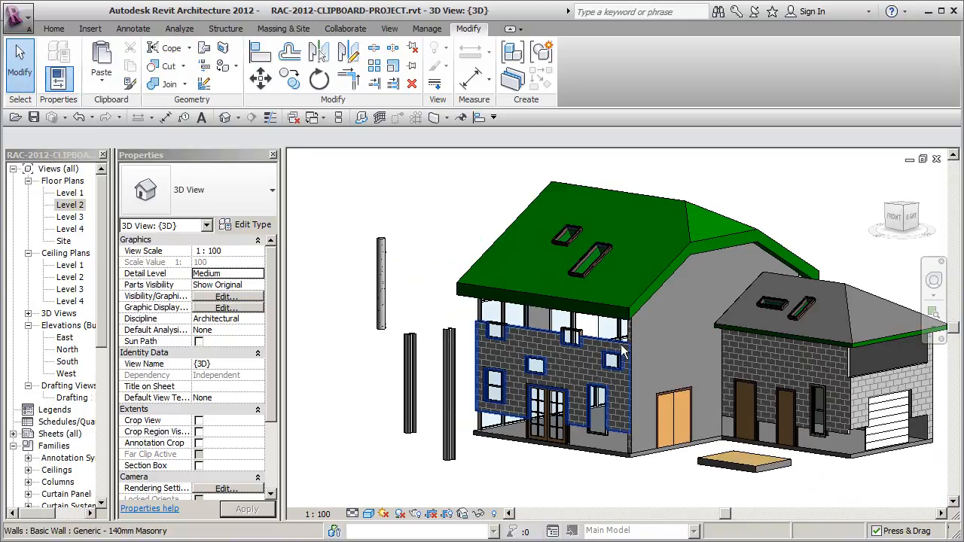
scroll(618, 347, up, 4)
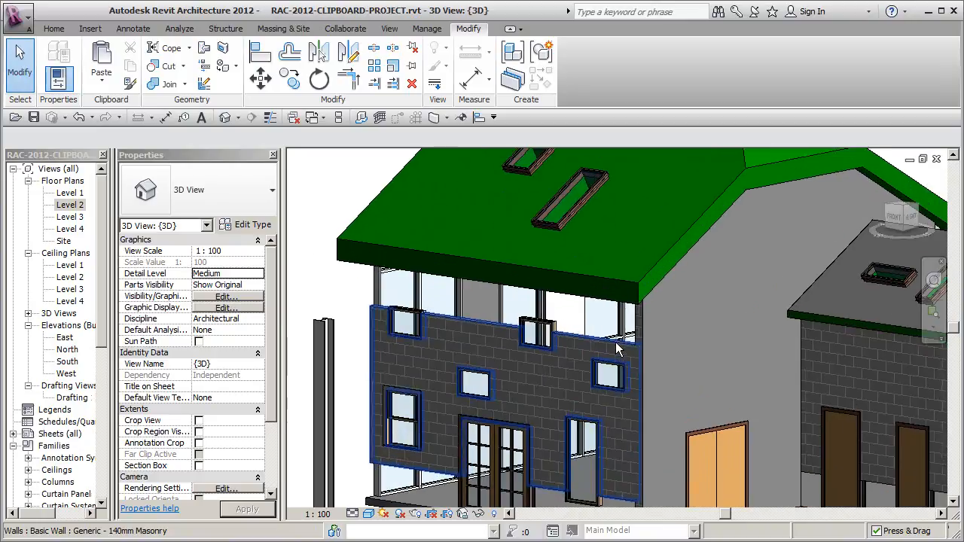
scroll(614, 351, down, 4)
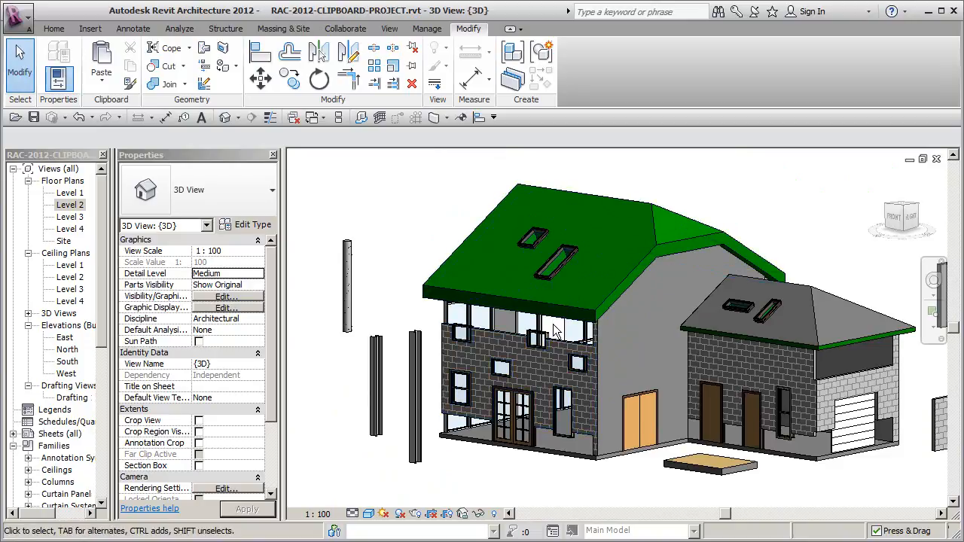
Open the Drafting 1 drafting view to work with its detail components, lines and filled regions.
double_click(73, 398)
scroll(543, 349, down, 1)
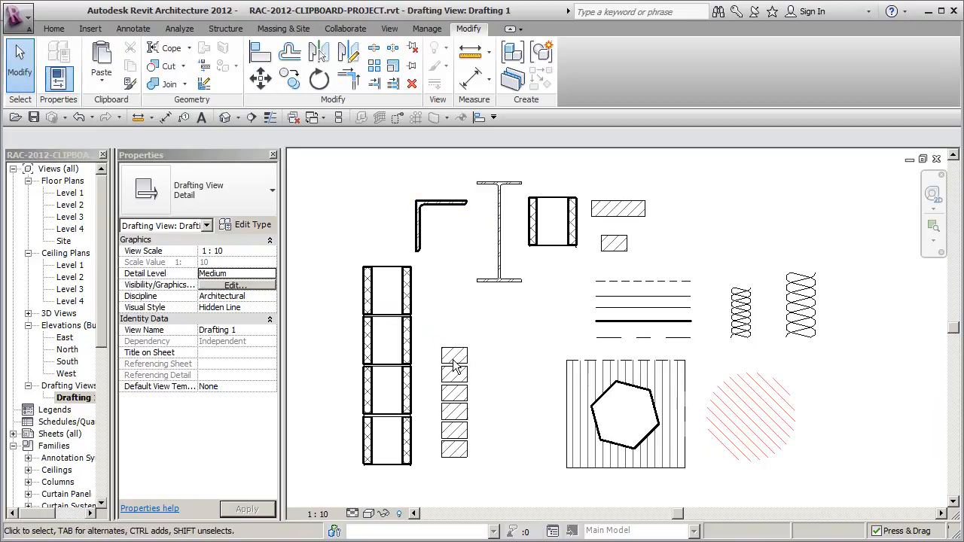
Apply the angle section's type to the I-section, the single block and the two hatched brick details with Match Type.
click(130, 84)
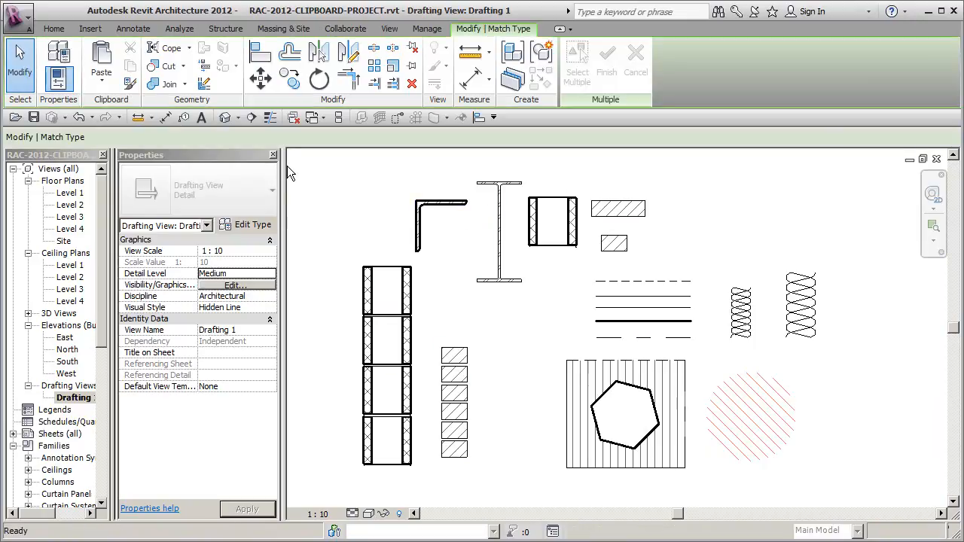
click(420, 196)
click(504, 184)
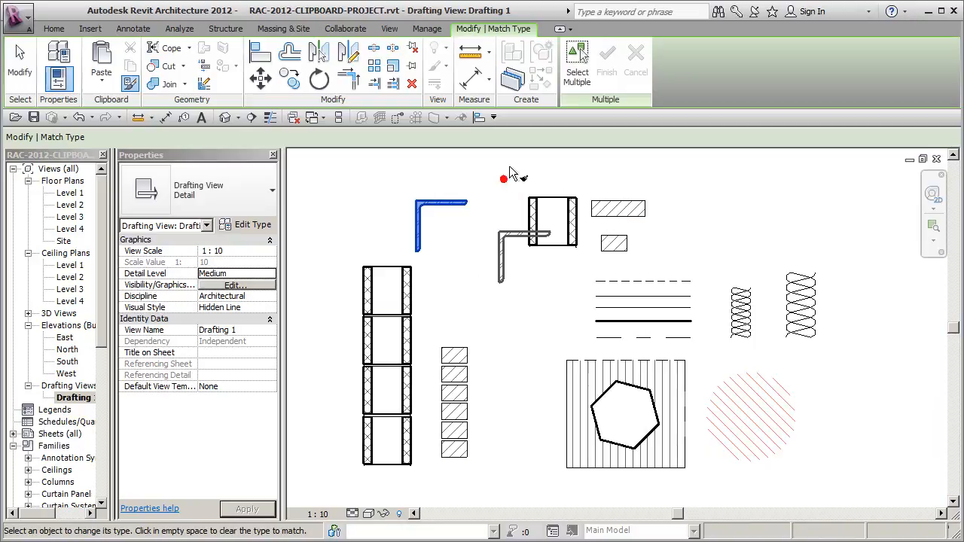
click(546, 197)
click(614, 205)
click(616, 241)
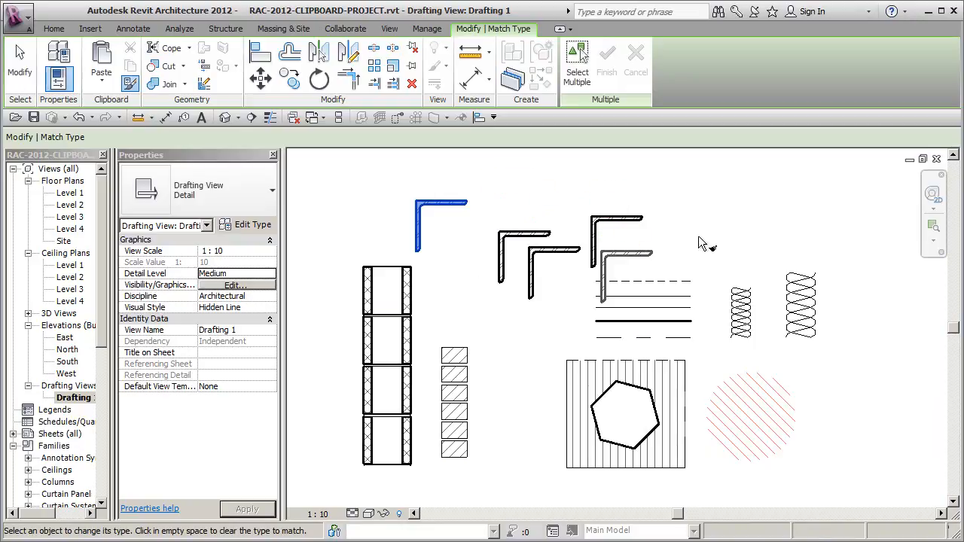
Undo the type matches made on the I-section, block and brick details.
click(80, 118)
click(81, 118)
click(81, 117)
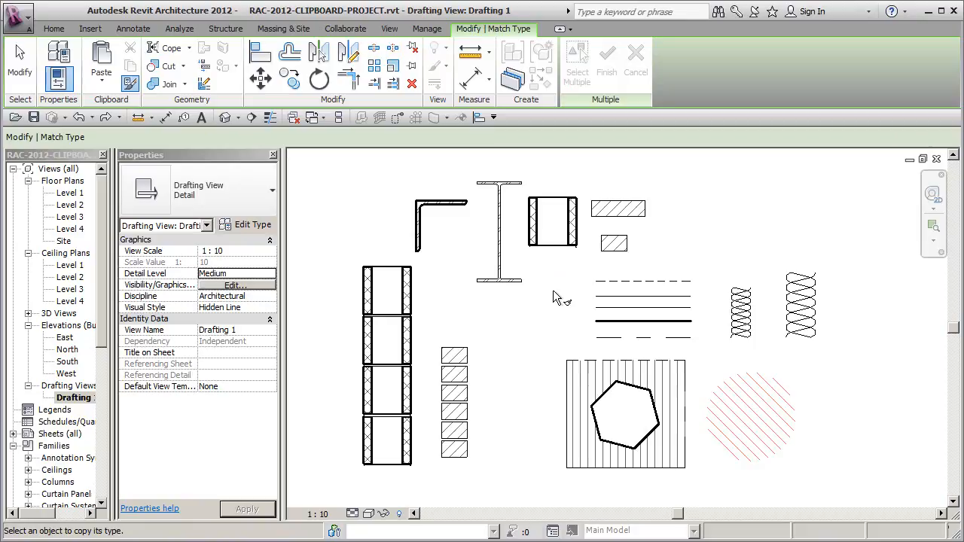
Apply the square filled region's vertical hatch type to the circular filled region with Match Type, and undo that match.
click(629, 365)
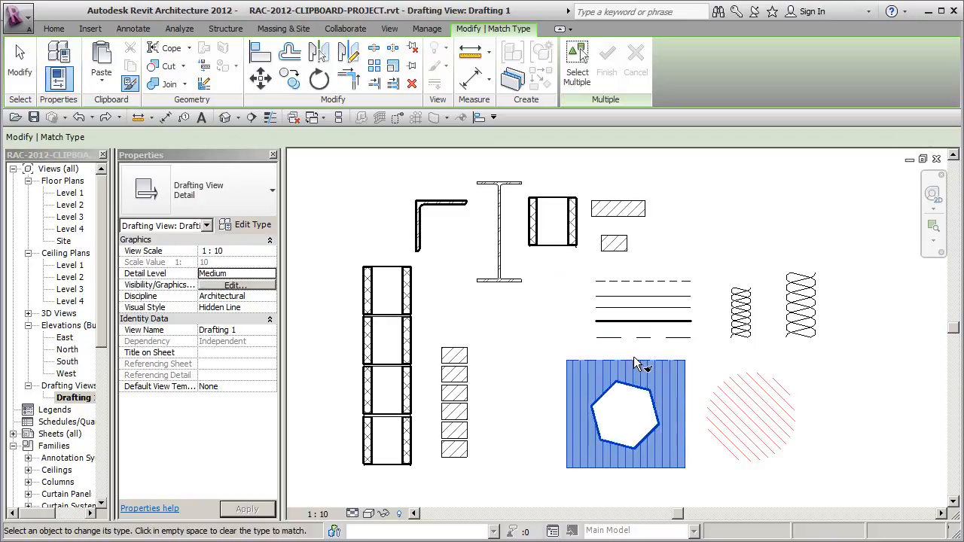
click(730, 381)
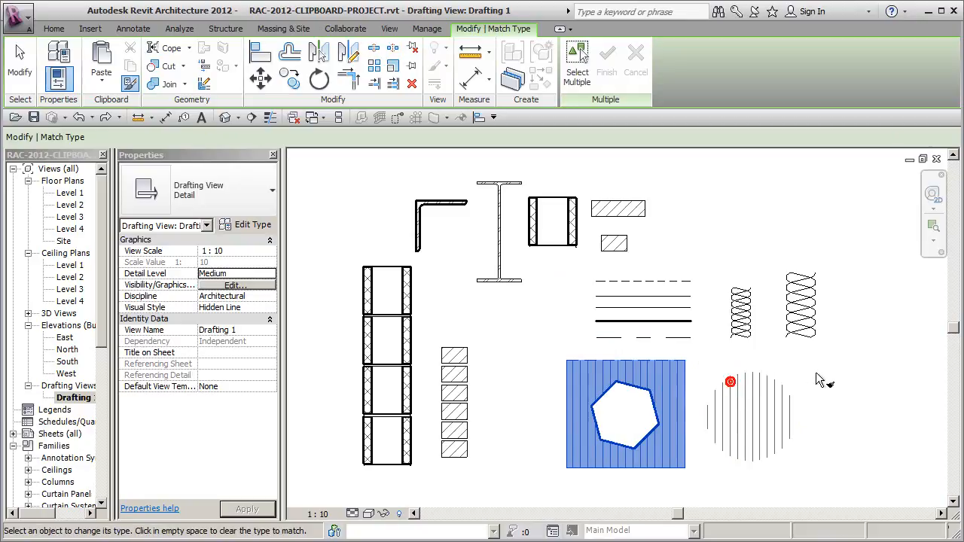
click(835, 378)
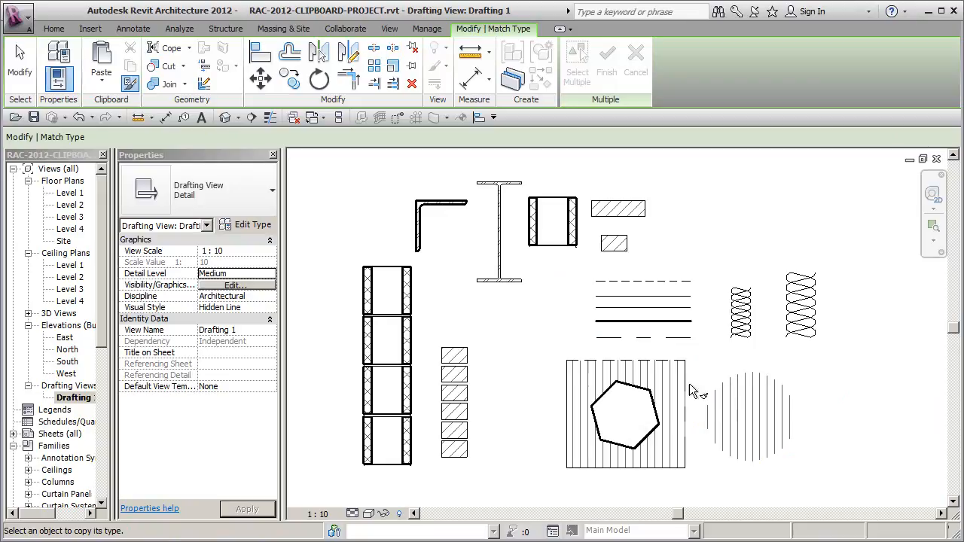
click(80, 119)
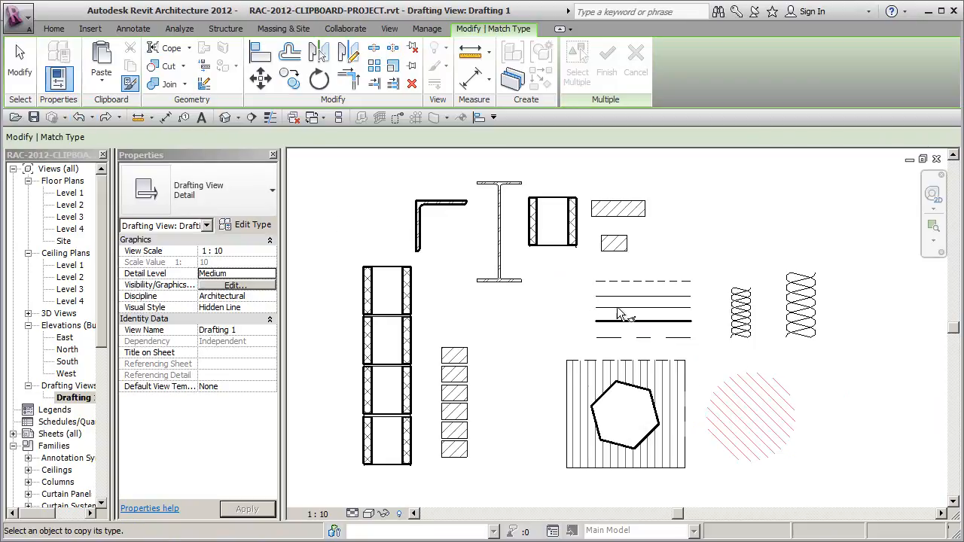
Apply the circular region's red diagonal hatch type to the square filled region around the hexagon.
click(740, 372)
click(685, 369)
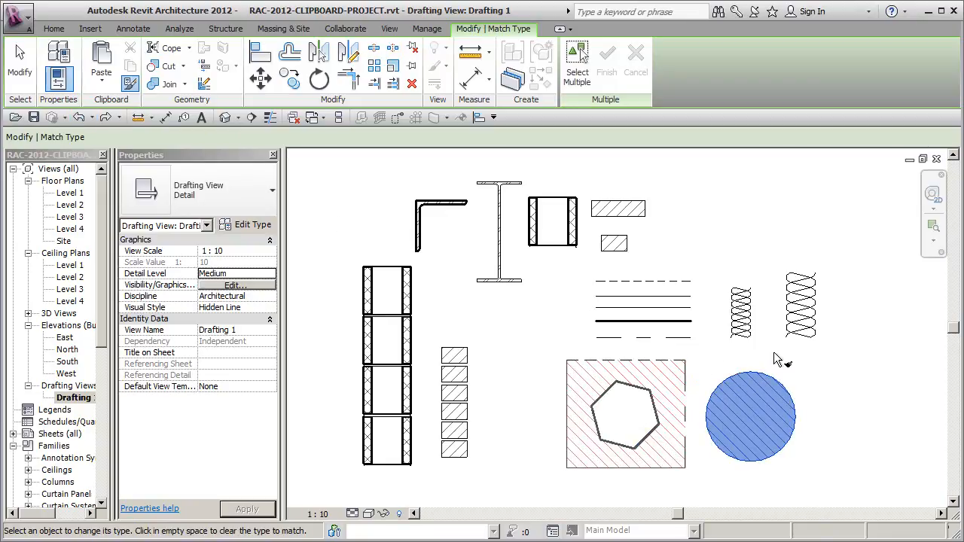
click(811, 359)
scroll(723, 399, up, 4)
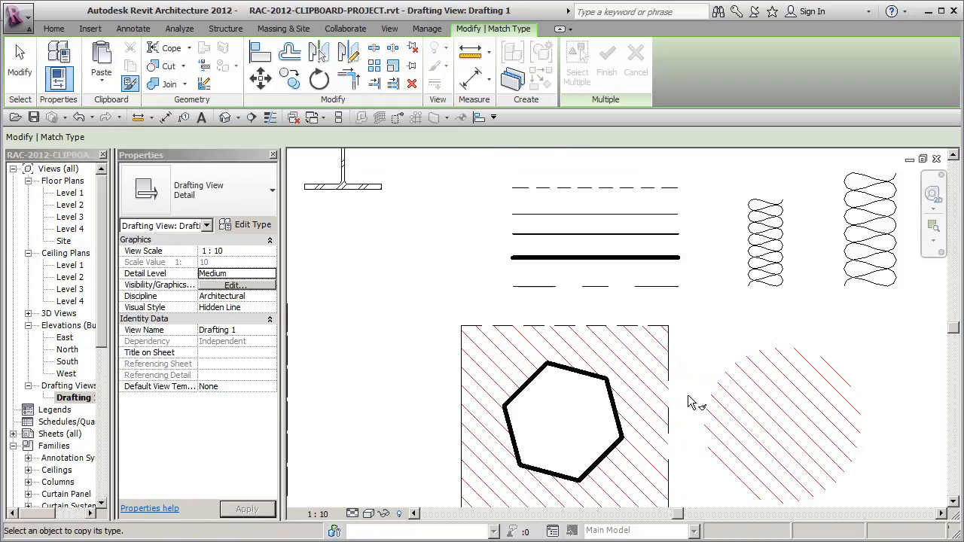
Apply the stacked block repeating detail's type to the neighbouring brick repeating detail, and undo the match.
scroll(651, 462, down, 3)
middle_drag(561, 409, 661, 415)
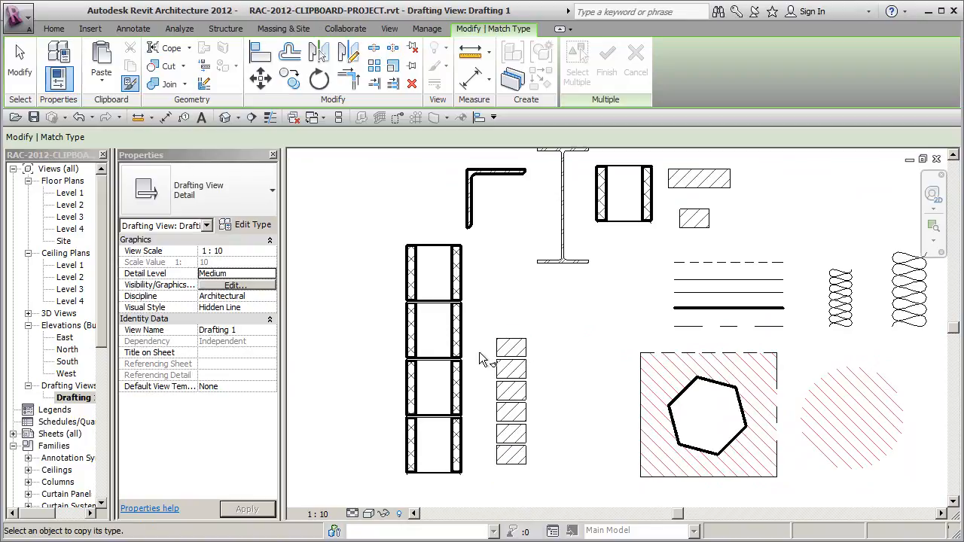
click(457, 273)
click(518, 342)
click(576, 332)
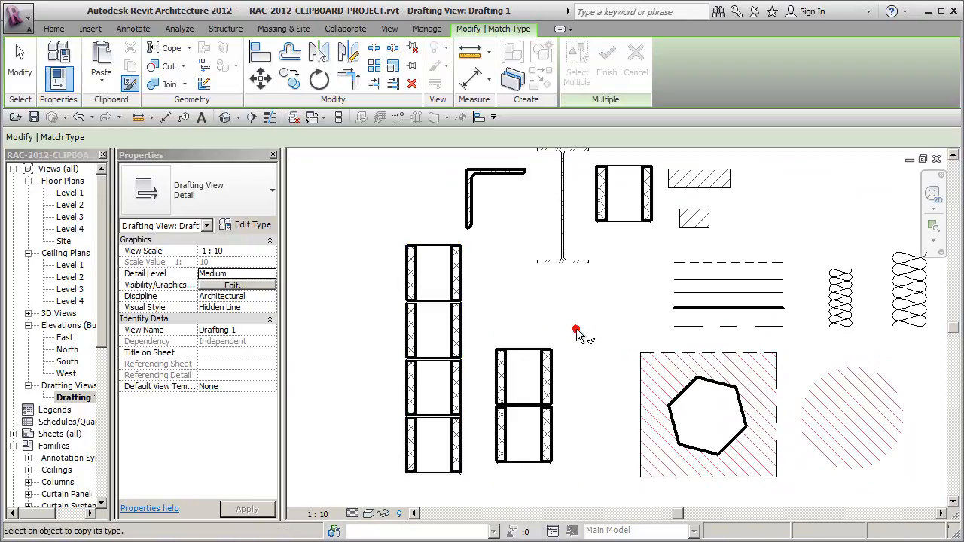
click(78, 117)
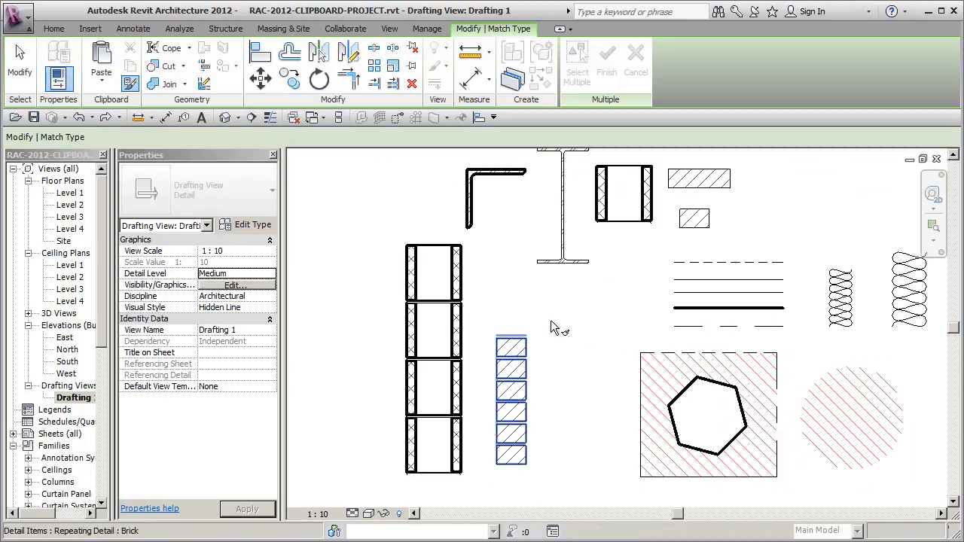
Apply the brick repeating detail's type to the column of stacked blocks.
click(518, 347)
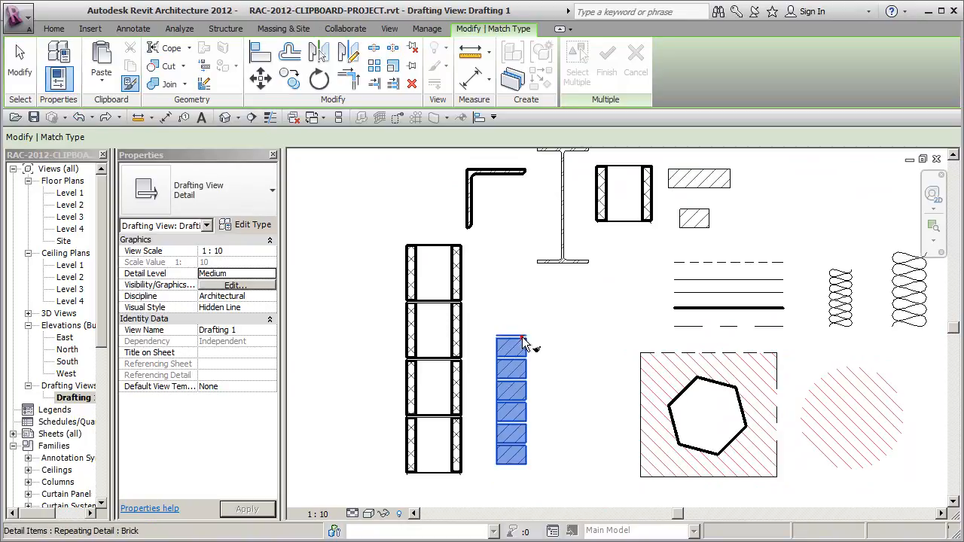
click(460, 295)
click(535, 293)
Apply the thickest detail line's style to the other four detail lines above the square filled region.
scroll(535, 294, down, 1)
middle_drag(578, 309, 525, 319)
scroll(689, 329, up, 2)
scroll(691, 329, up, 1)
middle_drag(736, 341, 719, 384)
click(682, 351)
click(680, 326)
click(682, 307)
click(681, 281)
click(669, 379)
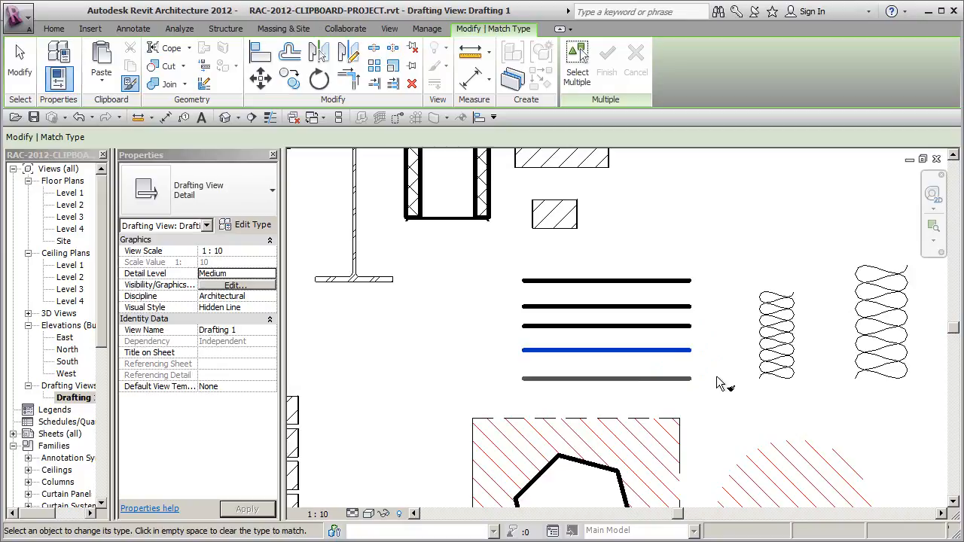
Undo the style matches made on the four detail lines.
click(73, 117)
click(74, 117)
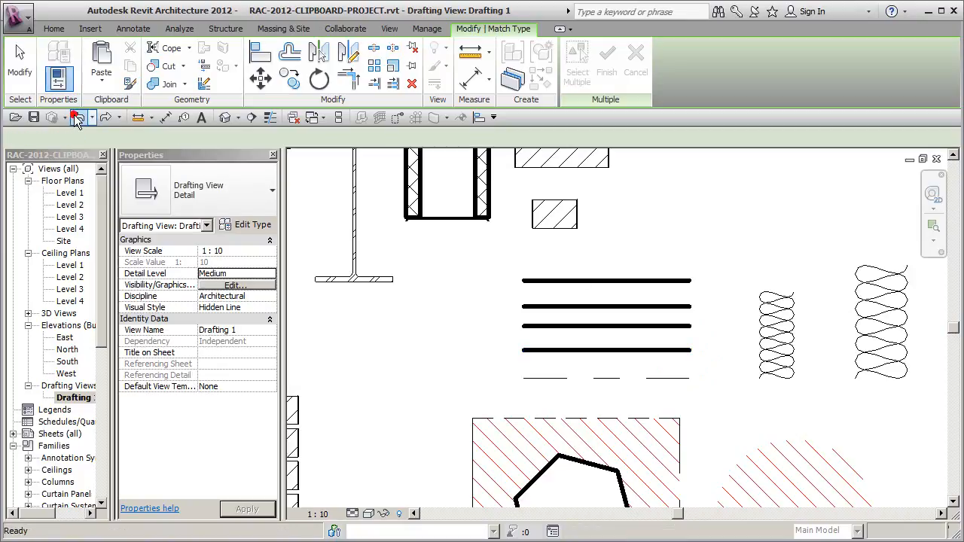
click(73, 116)
click(74, 116)
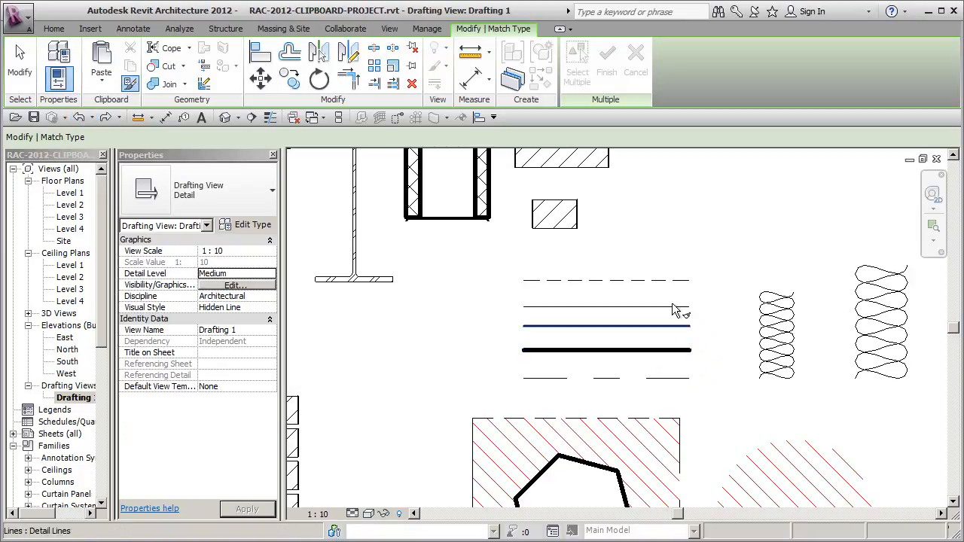
scroll(630, 341, down, 2)
scroll(765, 406, up, 2)
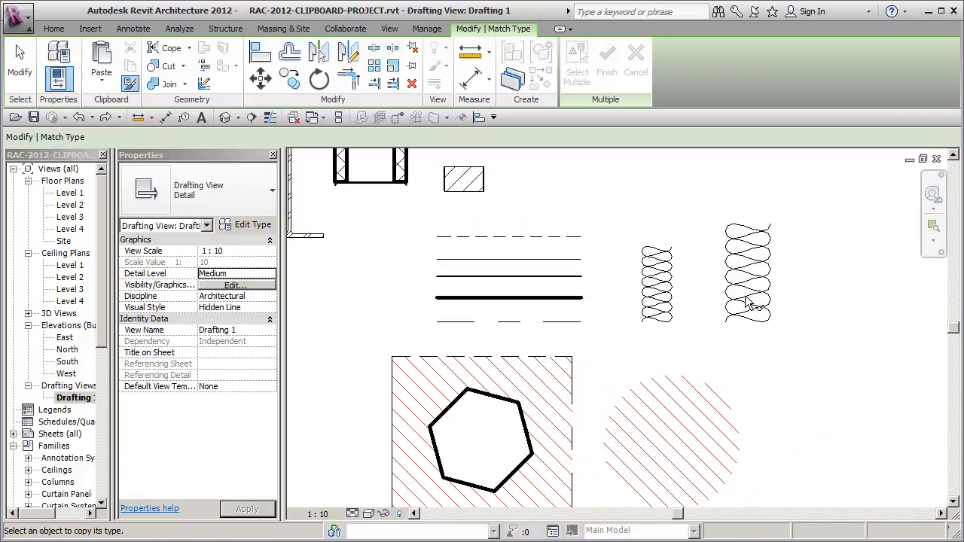
scroll(747, 304, down, 1)
scroll(744, 297, down, 2)
middle_drag(761, 307, 776, 310)
scroll(758, 292, up, 1)
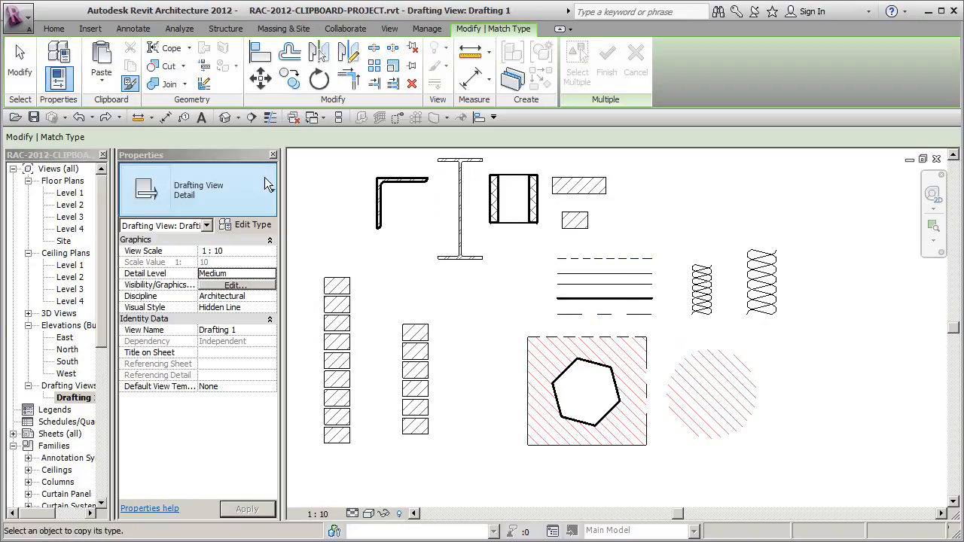
Leave the drafting view for the default 3D view and open the Level 1 floor plan.
click(225, 118)
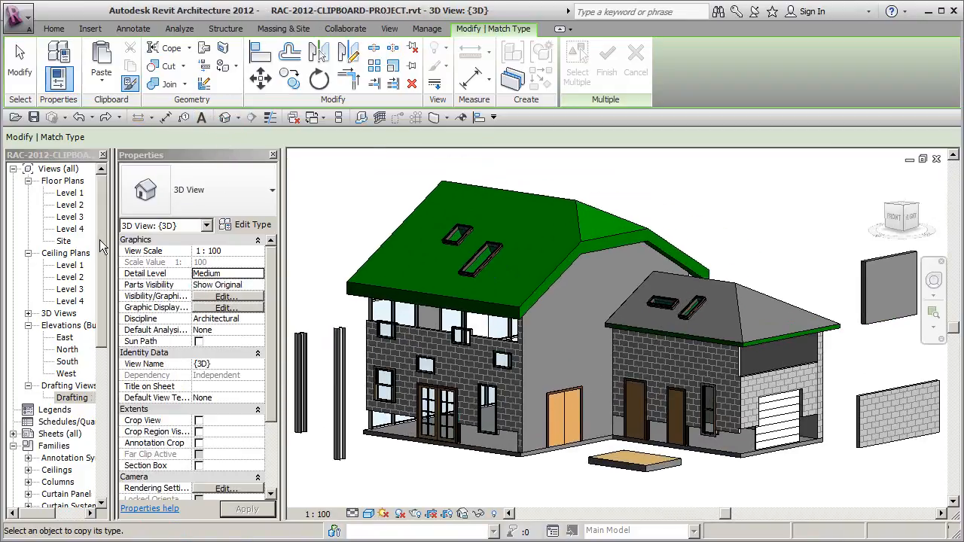
double_click(70, 193)
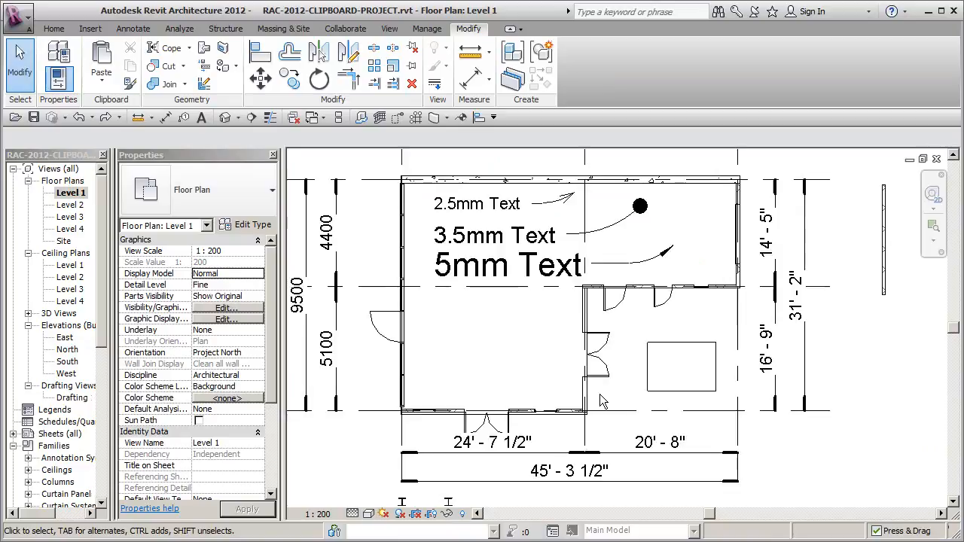
scroll(580, 311, up, 2)
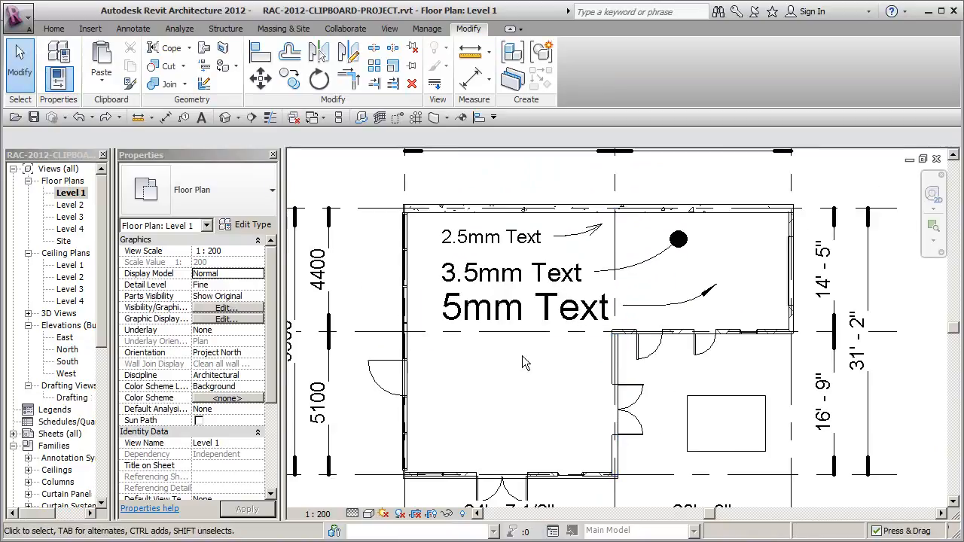
Apply the 2.5mm text note's type to the 3.5mm and 5mm notes with Match Type, and undo both matches.
click(130, 84)
click(454, 235)
click(482, 272)
click(489, 305)
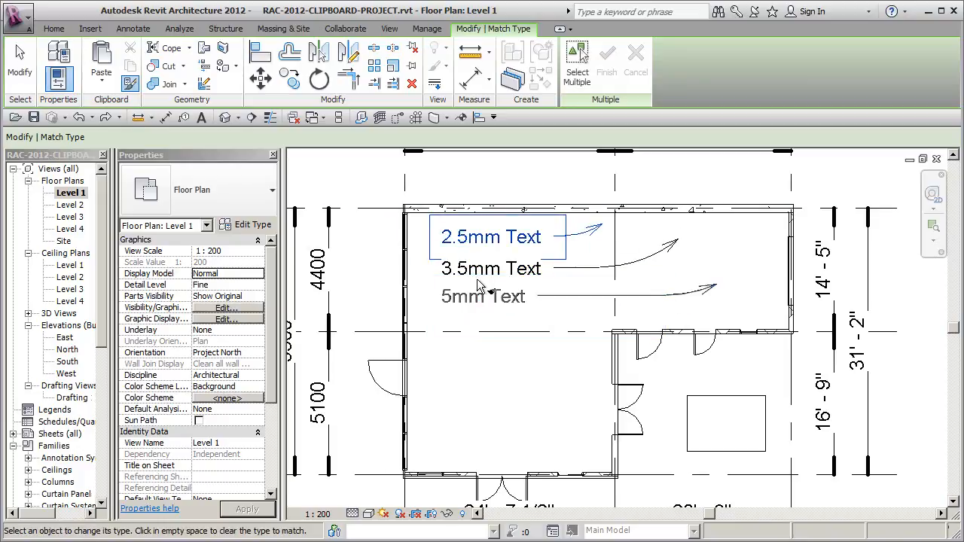
click(78, 117)
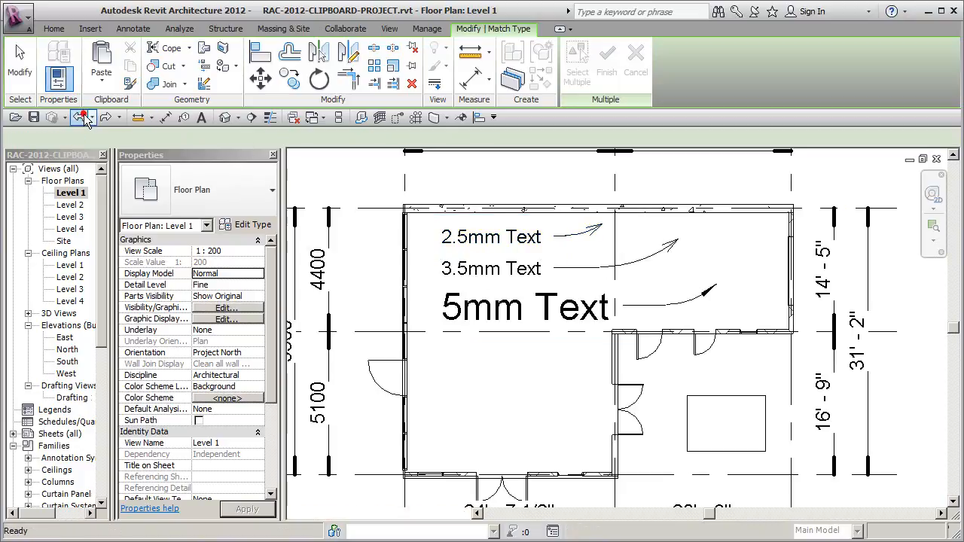
click(78, 117)
Apply the 5mm text note's type to the 3.5mm and 2.5mm notes, and undo both matches.
click(491, 307)
click(490, 274)
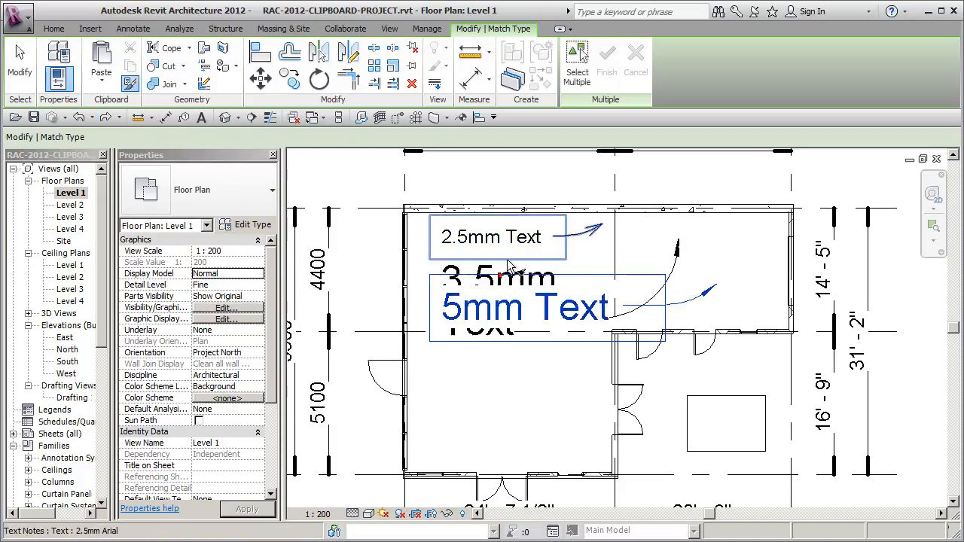
click(512, 247)
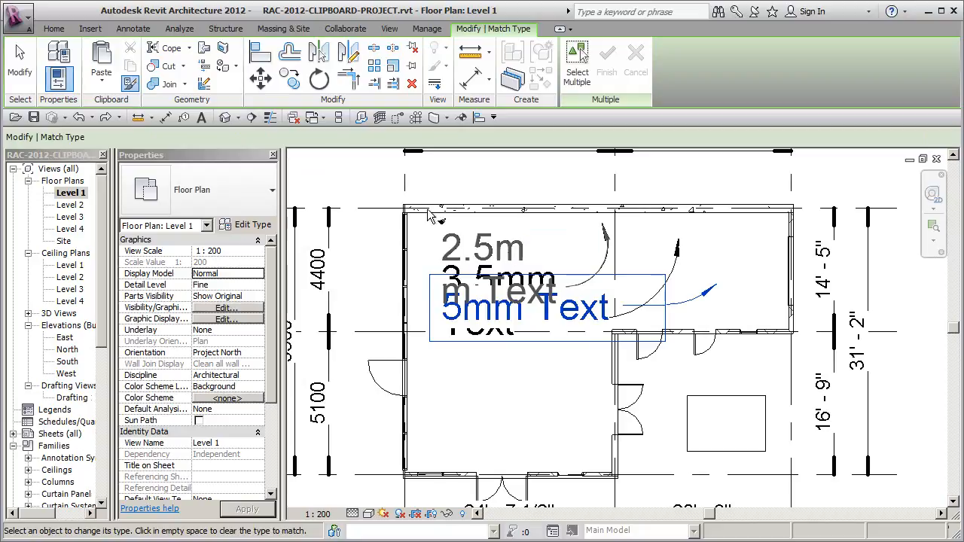
click(78, 118)
click(79, 117)
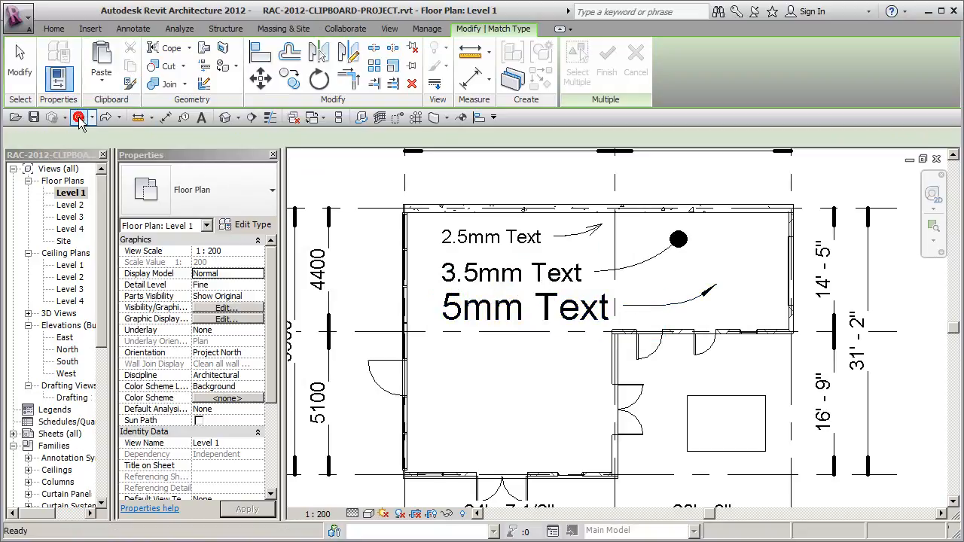
Apply the metric style of the inner dimension string above the plan to the four imperial strings beside and below the building.
scroll(515, 316, down, 2)
scroll(564, 310, up, 1)
mouse_move(564, 310)
middle_down()
mouse_move(574, 367)
mouse_move(600, 345)
mouse_move(578, 305)
middle_up()
scroll(631, 372, down, 1)
middle_drag(661, 219, 675, 234)
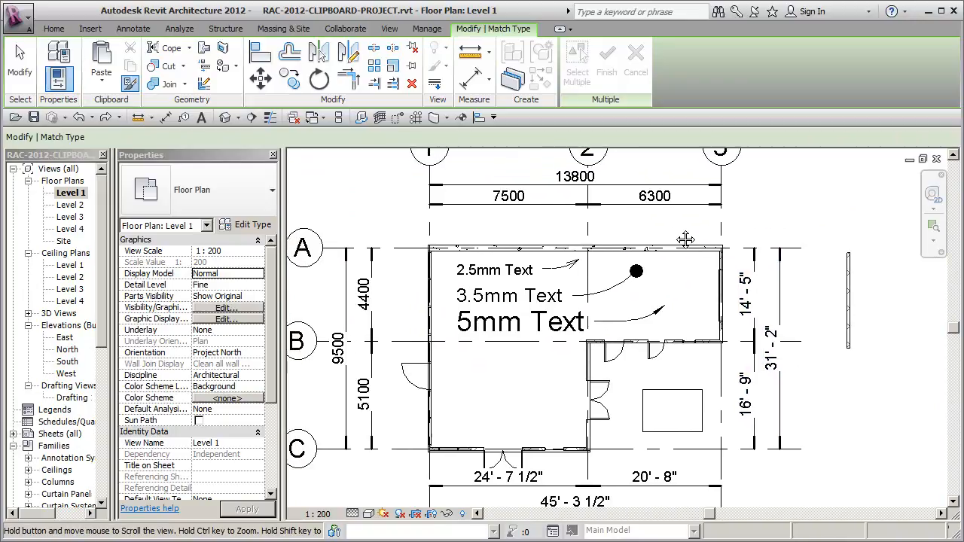
scroll(675, 234, down, 1)
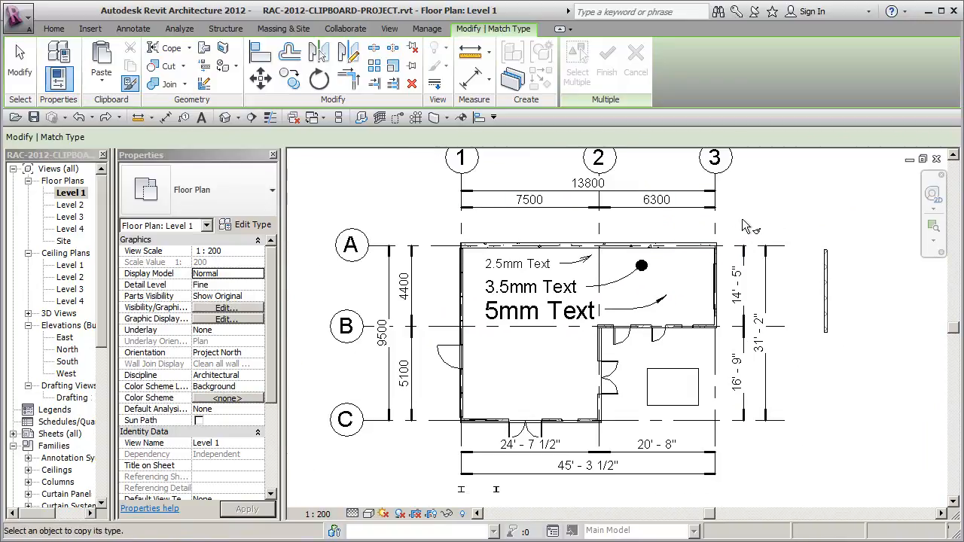
click(693, 212)
click(765, 252)
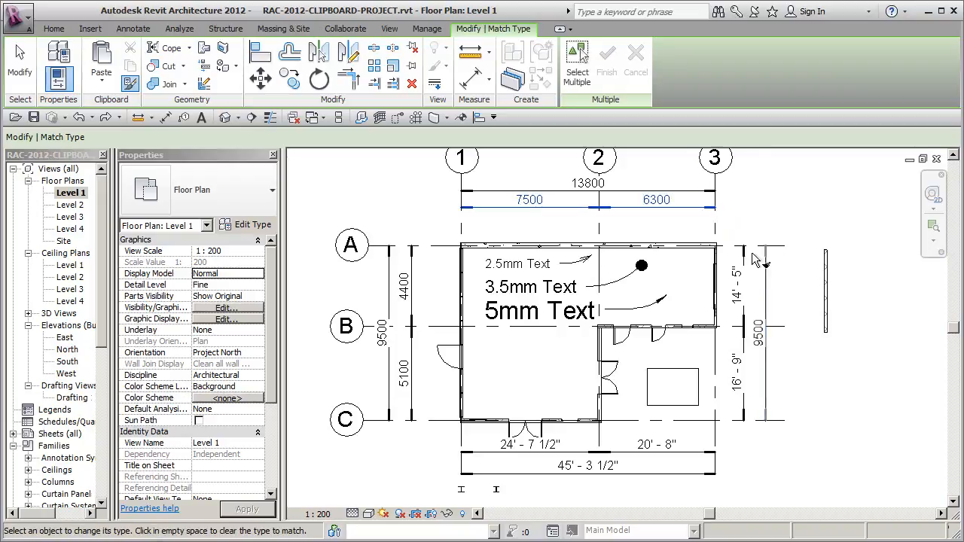
click(743, 260)
click(661, 446)
click(656, 472)
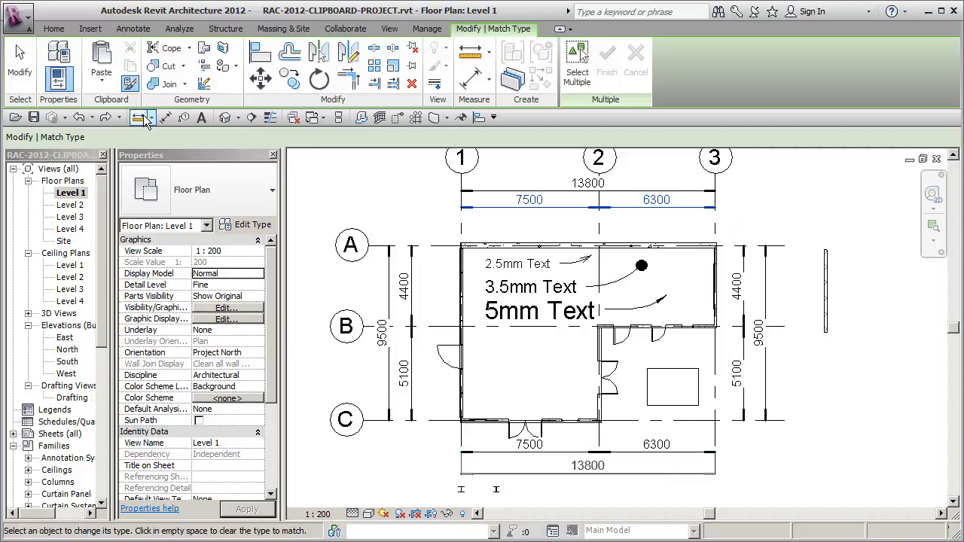
Undo the metric style matches made on the four imperial dimension strings.
click(80, 119)
click(81, 118)
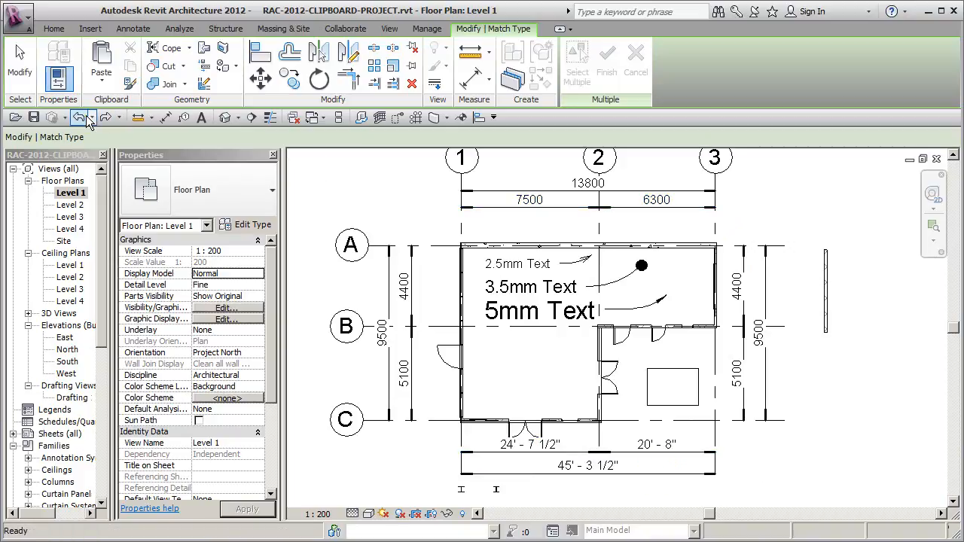
click(744, 268)
click(81, 118)
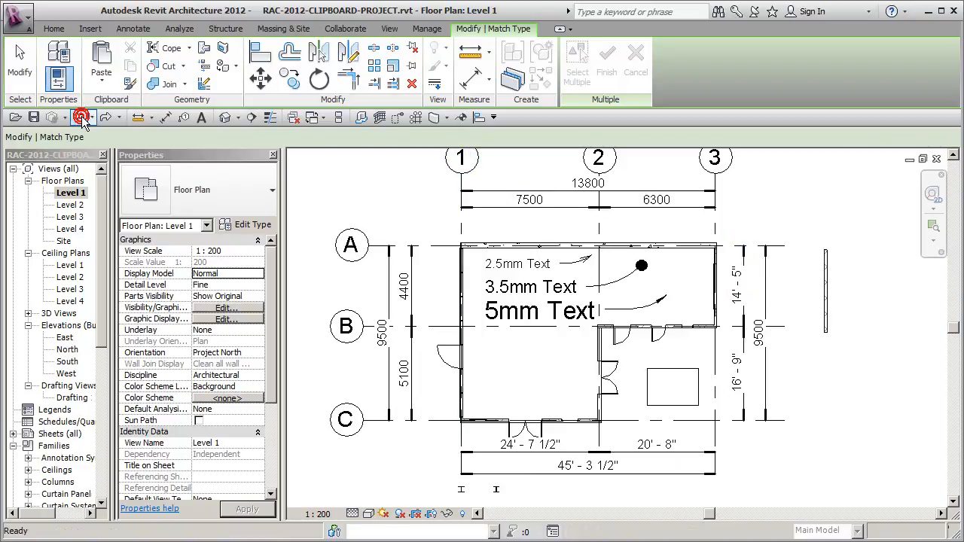
Apply the imperial style of the 14' - 5" dimension string to the inner metric strings above the plan and beside grids A to C.
click(749, 283)
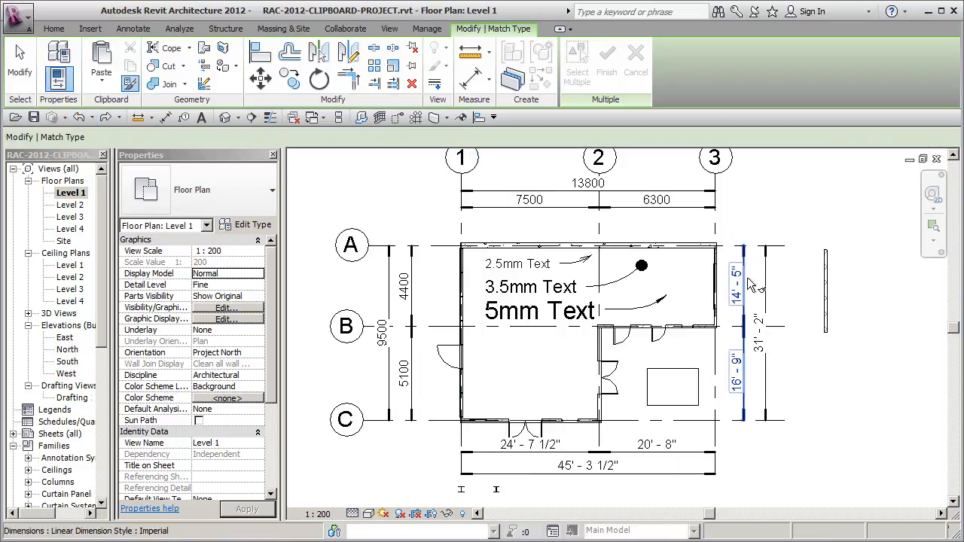
click(685, 212)
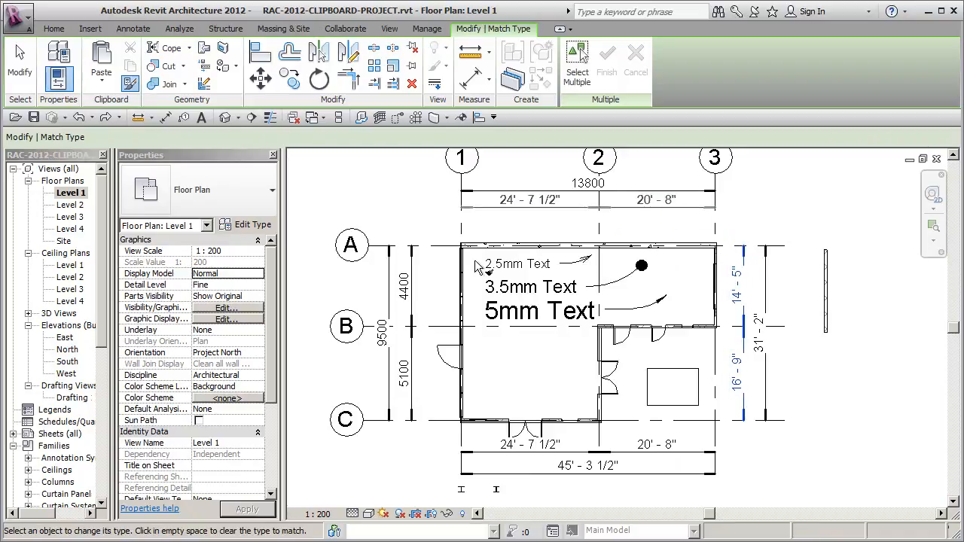
click(412, 283)
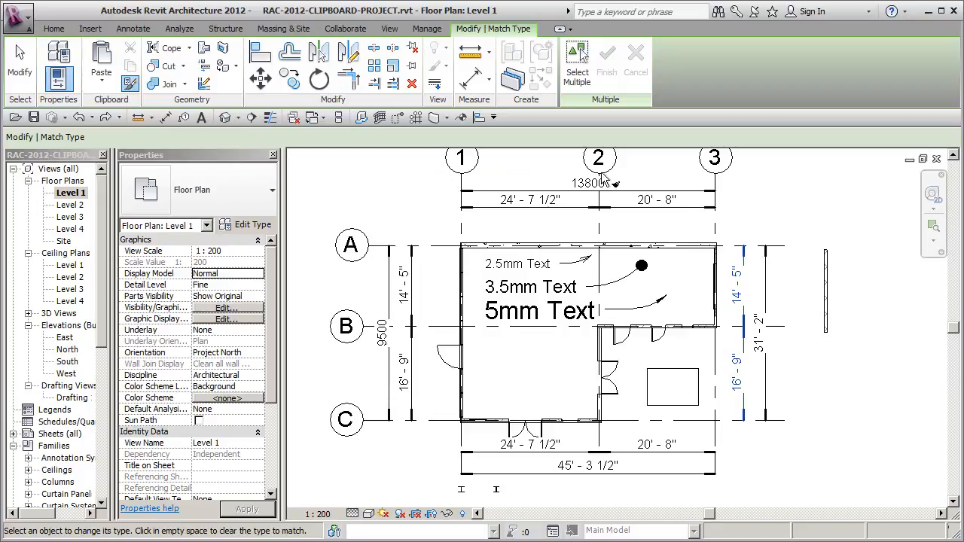
click(631, 348)
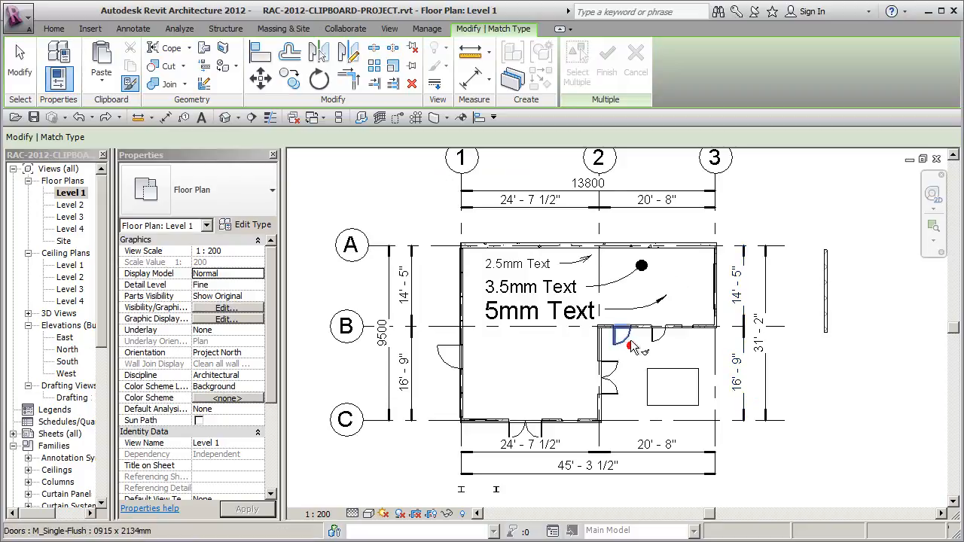
scroll(685, 369, up, 1)
scroll(685, 369, up, 1)
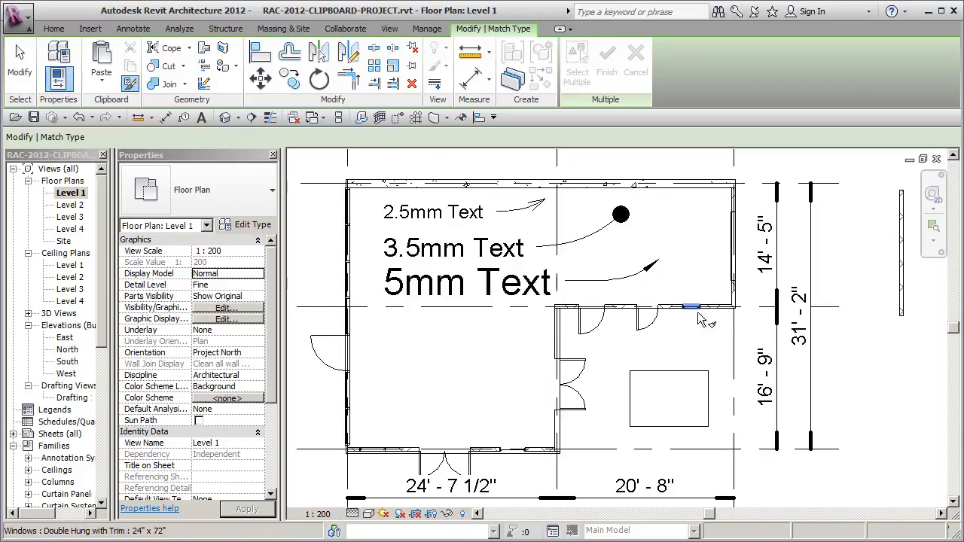
scroll(762, 278, down, 1)
mouse_move(722, 189)
middle_down()
mouse_move(733, 218)
mouse_move(734, 192)
middle_up()
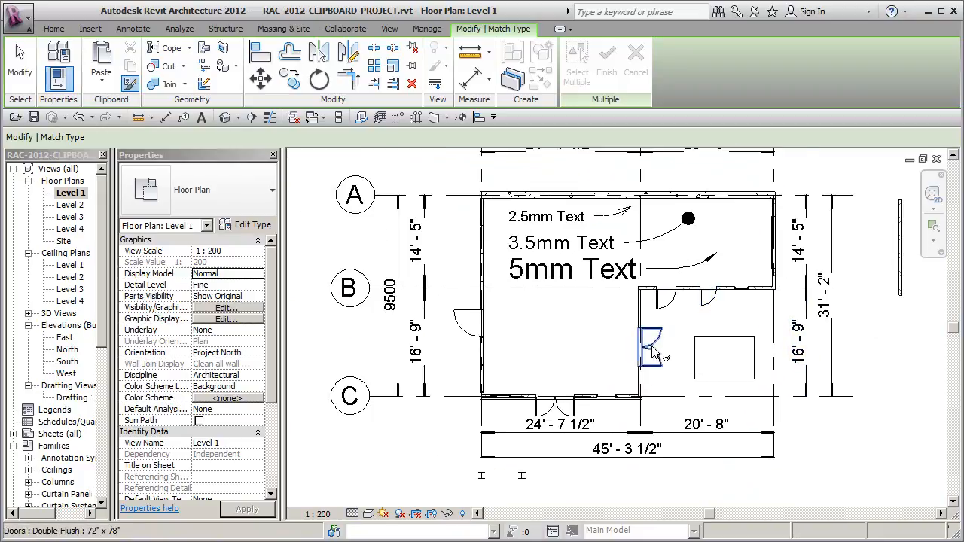
scroll(631, 335, up, 2)
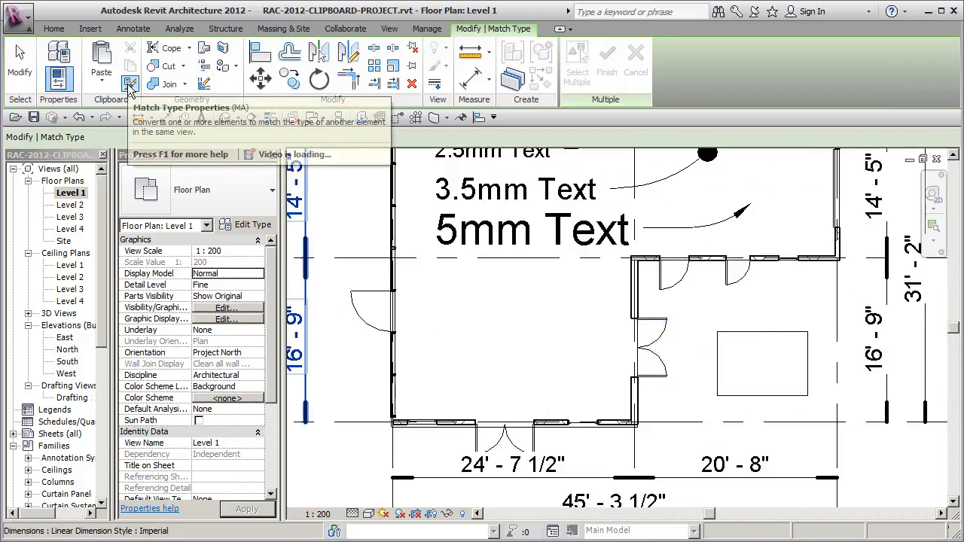
scroll(430, 318, down, 3)
middle_drag(430, 318, 493, 338)
middle_drag(553, 320, 558, 356)
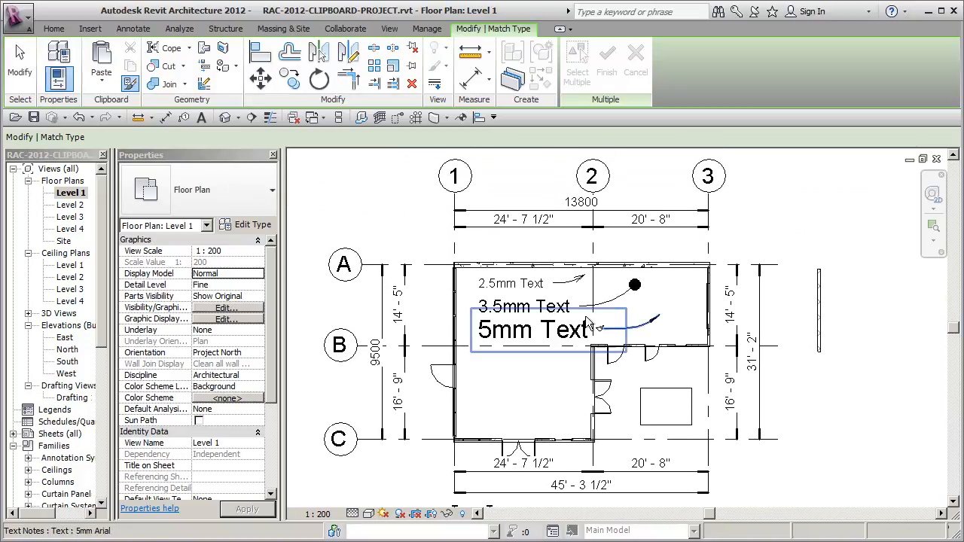
key(Escape)
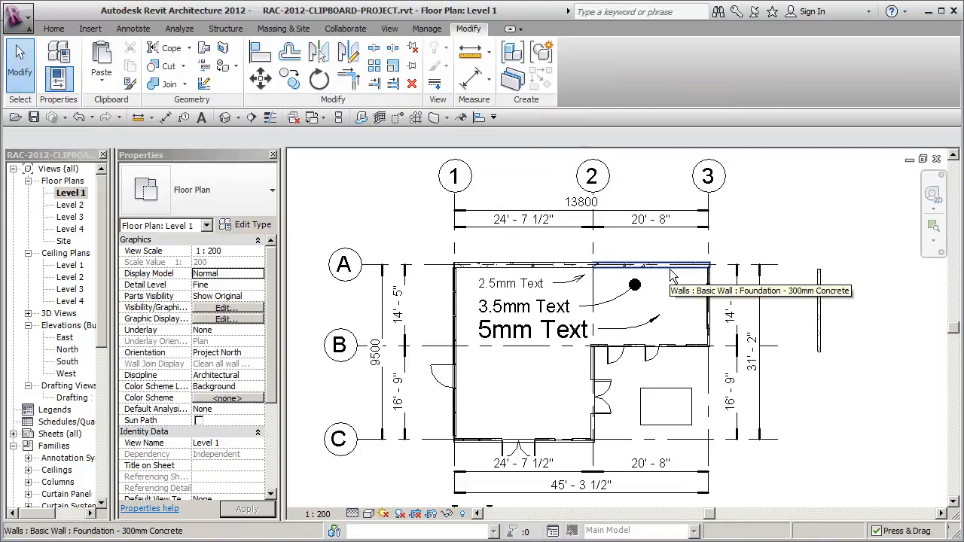
In the 3D view, apply the lower roof's type to the taller green main roof with Match Type Properties.
click(232, 121)
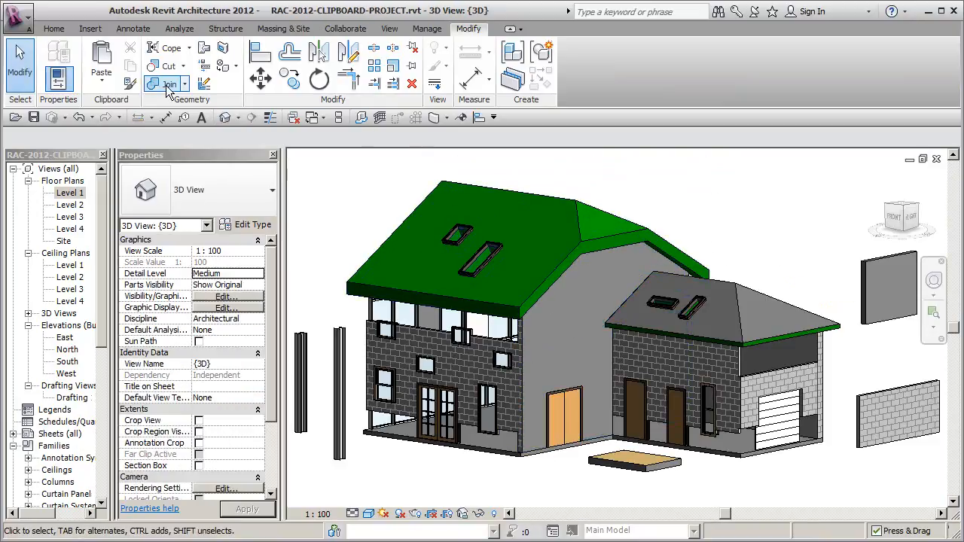
click(130, 84)
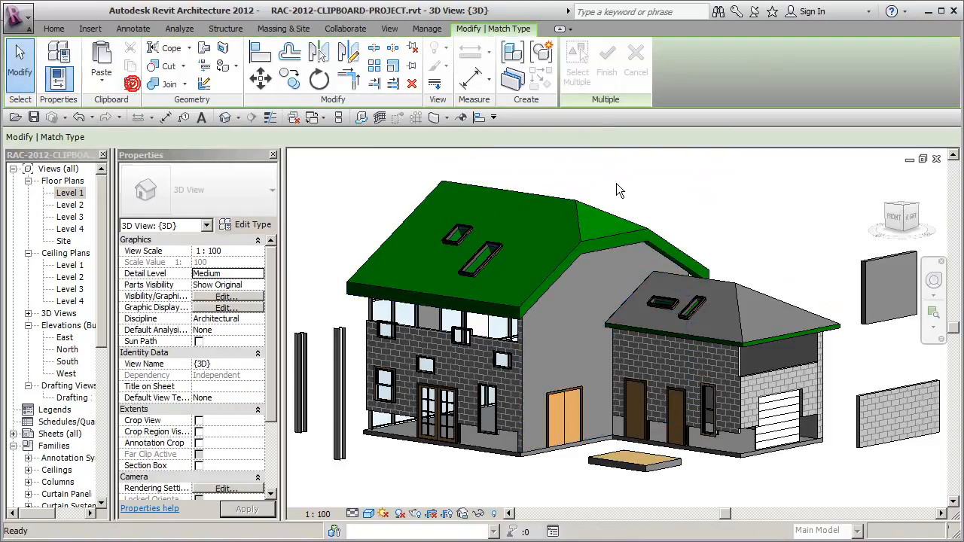
click(741, 282)
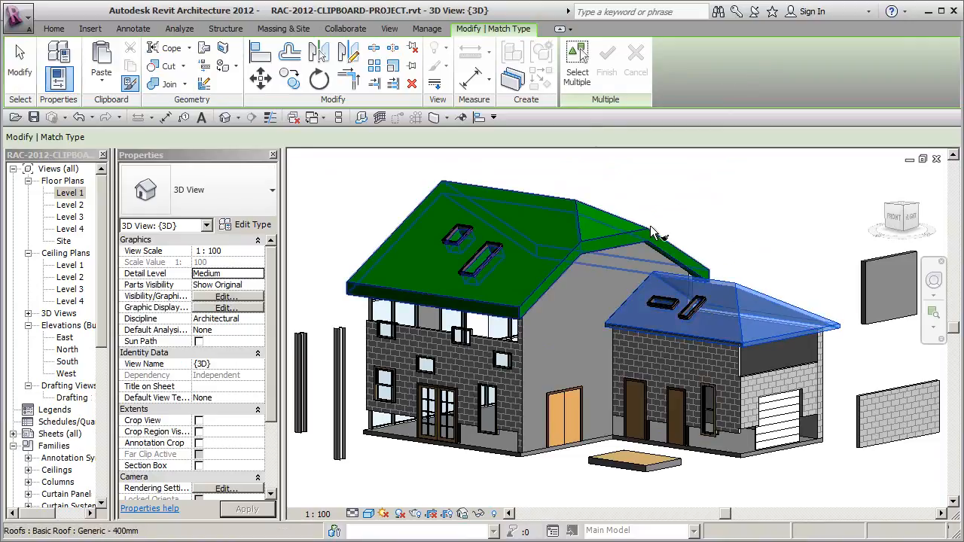
click(652, 231)
click(712, 204)
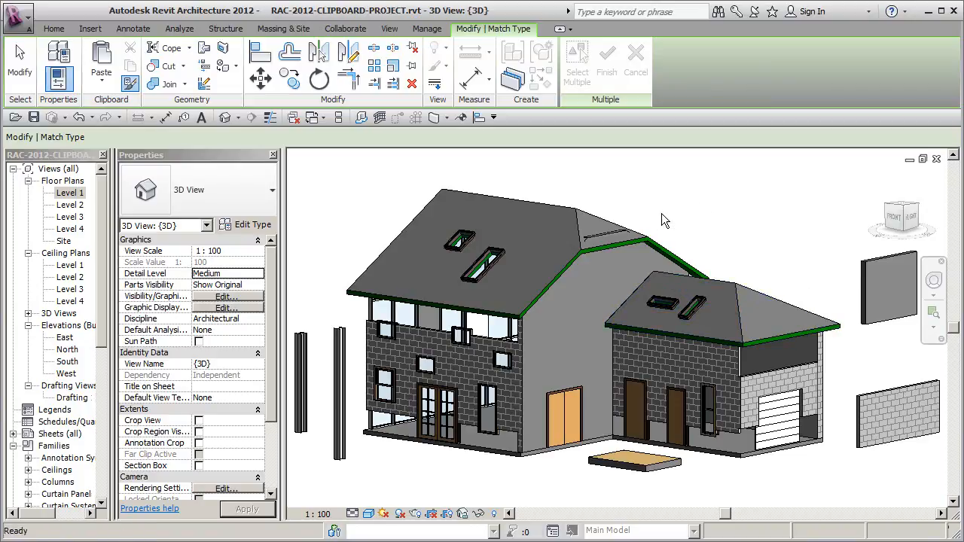
key(Escape)
click(610, 233)
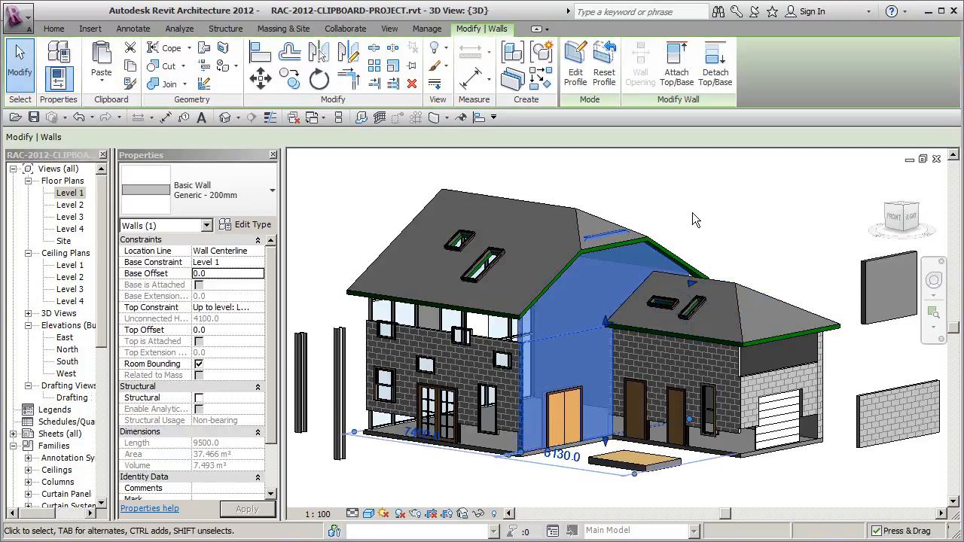
scroll(692, 213, down, 2)
click(691, 213)
shift+middle_drag(695, 228, 634, 208)
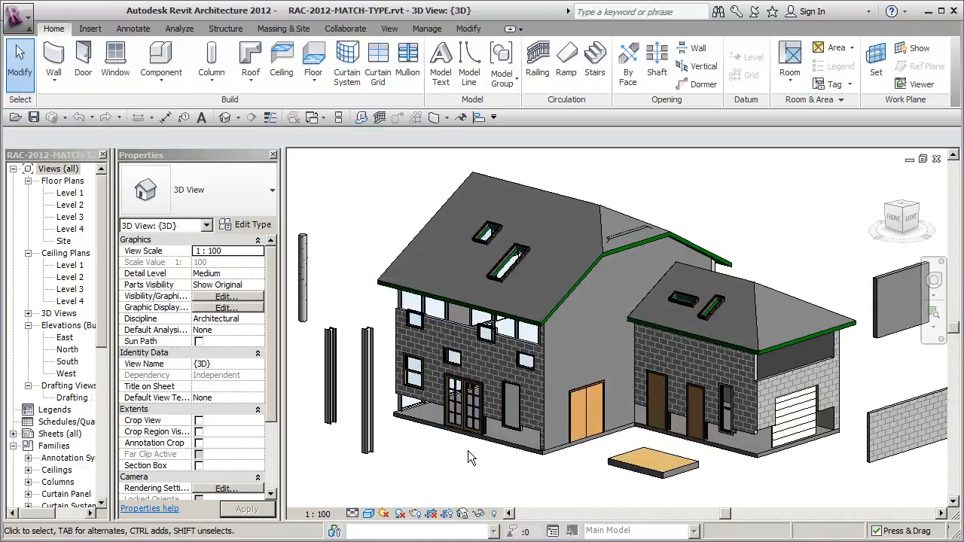
Apply the type of the detached wood-finished floor slab to the building's floor with Match Type Properties, and clear the source.
shift+middle_drag(470, 458, 495, 448)
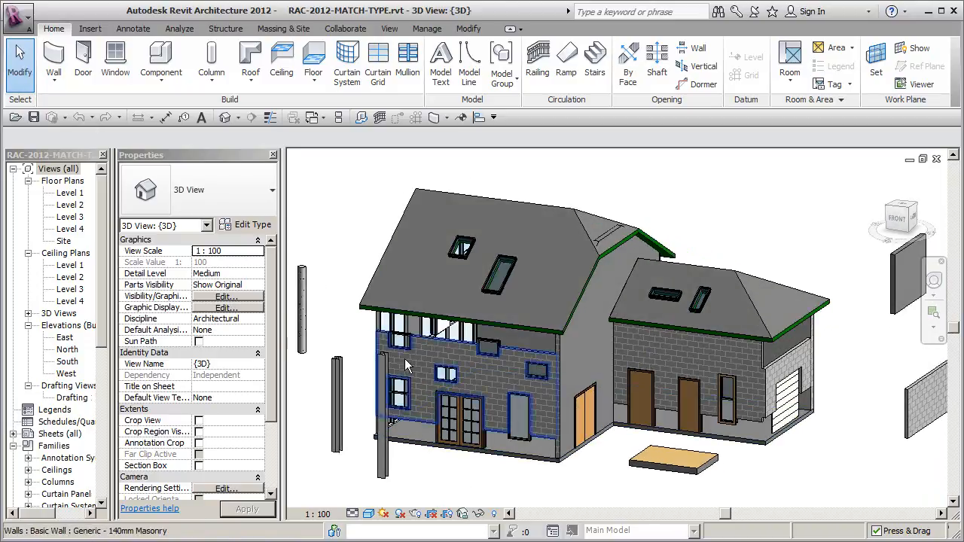
click(467, 29)
click(129, 84)
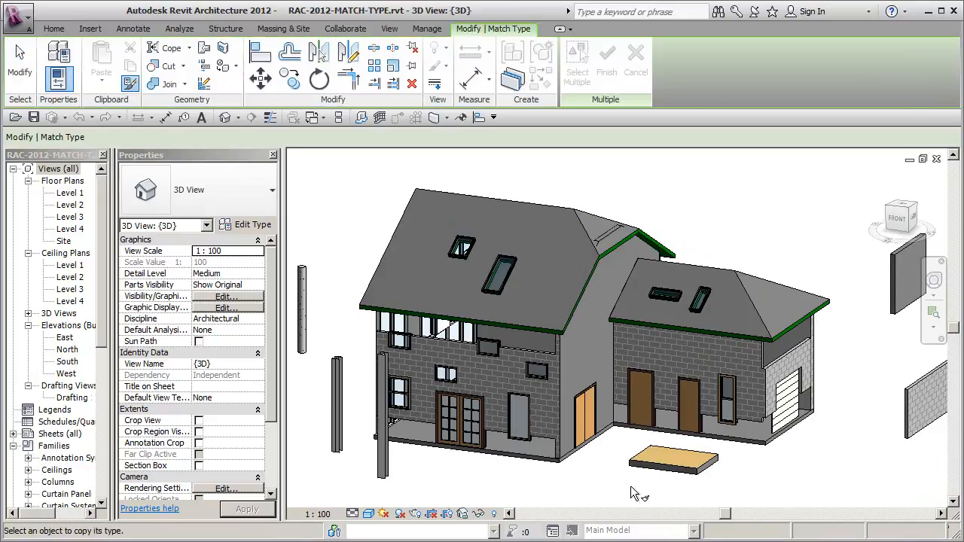
scroll(634, 500, up, 2)
scroll(618, 468, up, 3)
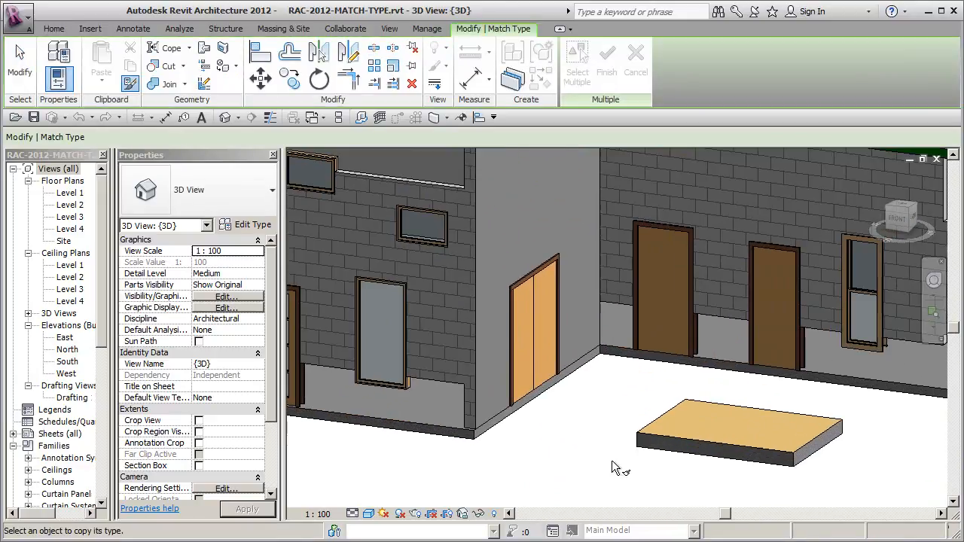
click(621, 457)
click(484, 442)
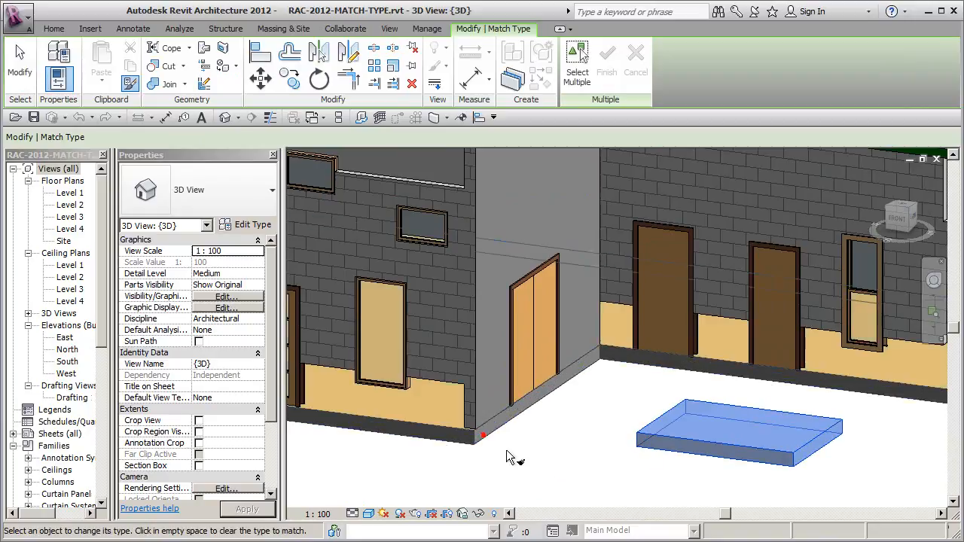
click(545, 483)
scroll(546, 485, down, 3)
shift+middle_drag(545, 485, 560, 466)
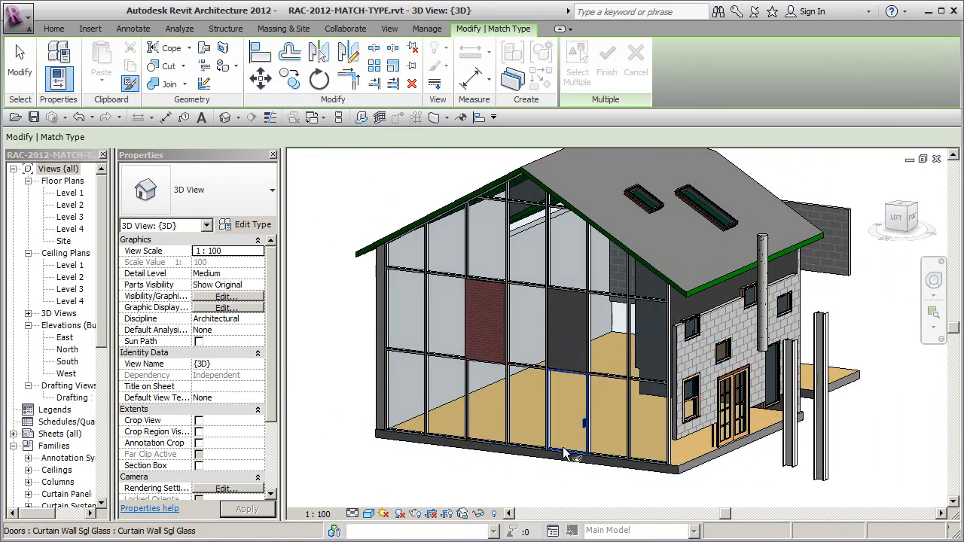
scroll(556, 466, up, 2)
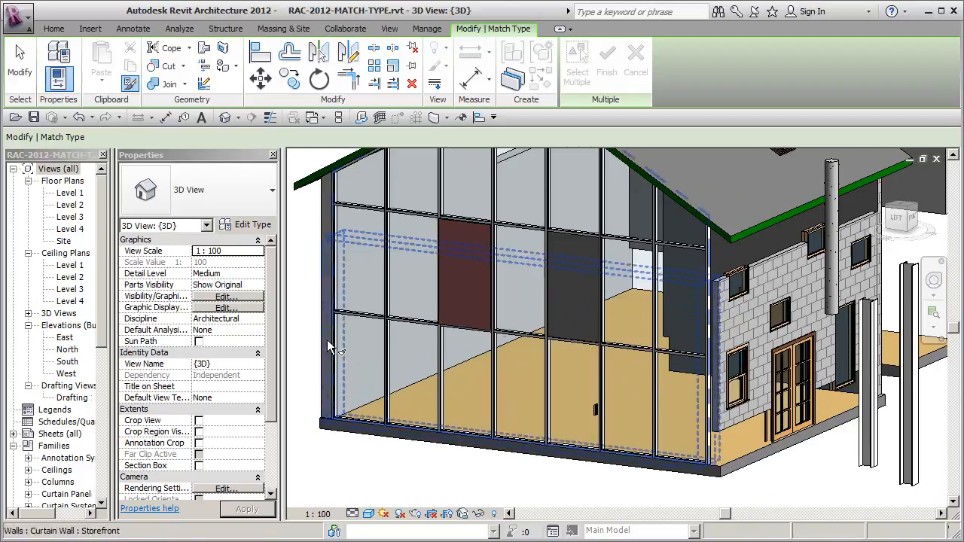
click(130, 83)
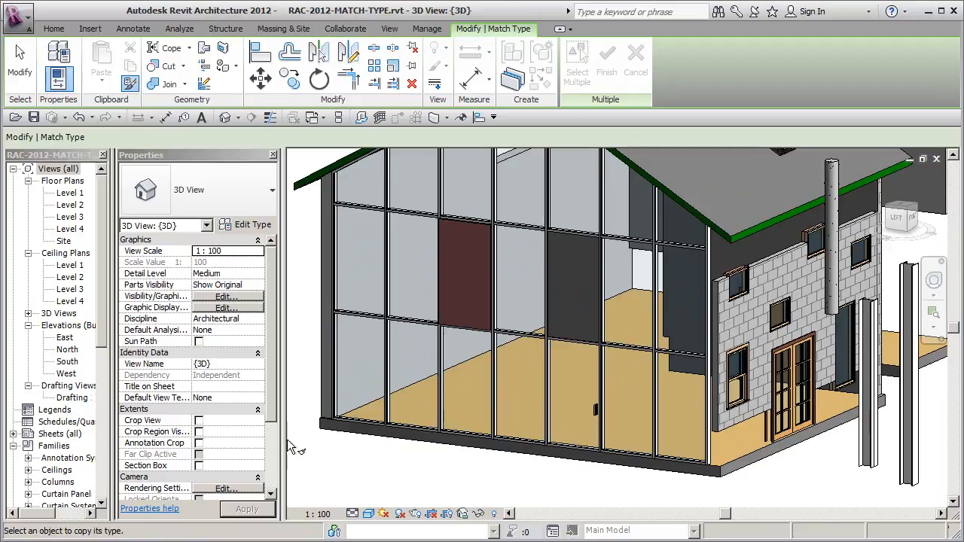
click(419, 331)
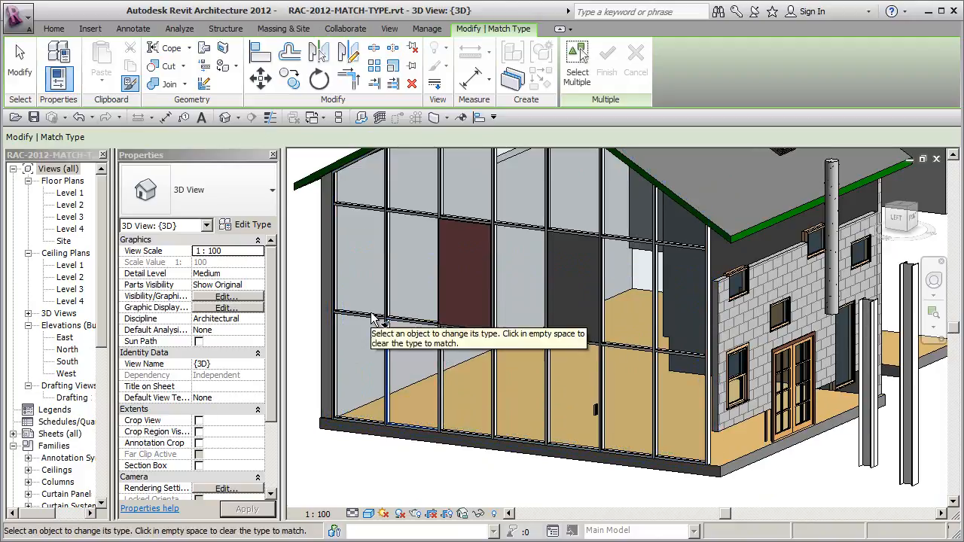
key(Escape)
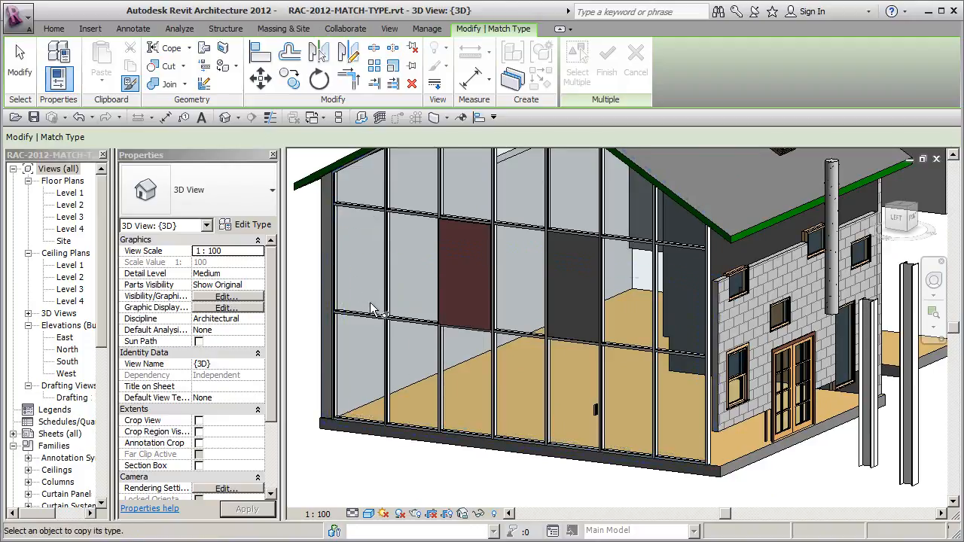
key(Escape)
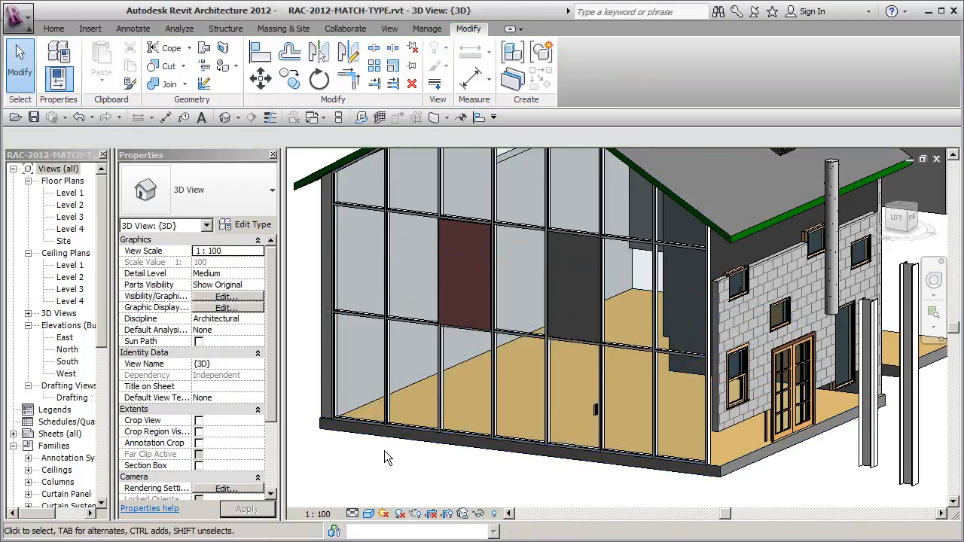
Select and unpin the middle-row glazed curtain panel directly left of the brick panel, and clear the selection.
key(Tab)
key(Tab)
key(Tab)
key(Tab)
key(Tab)
click(416, 318)
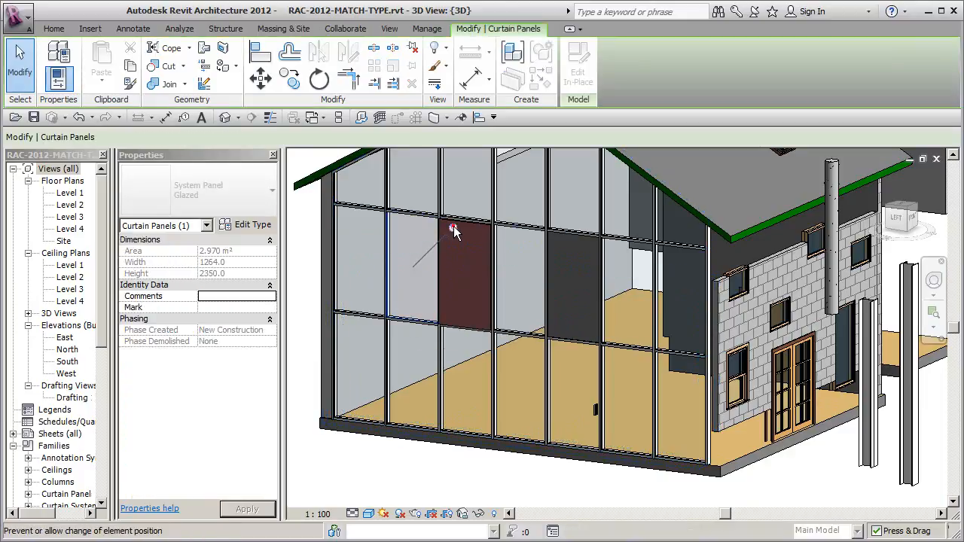
click(383, 448)
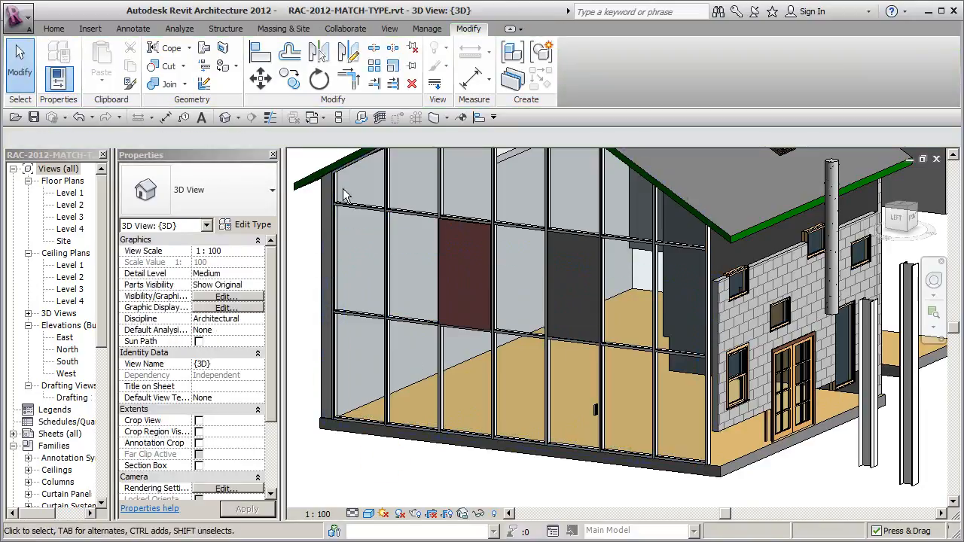
Apply the brick panel's type to the adjacent unpinned glazed panel with Match Type Properties, and clear the source.
click(130, 83)
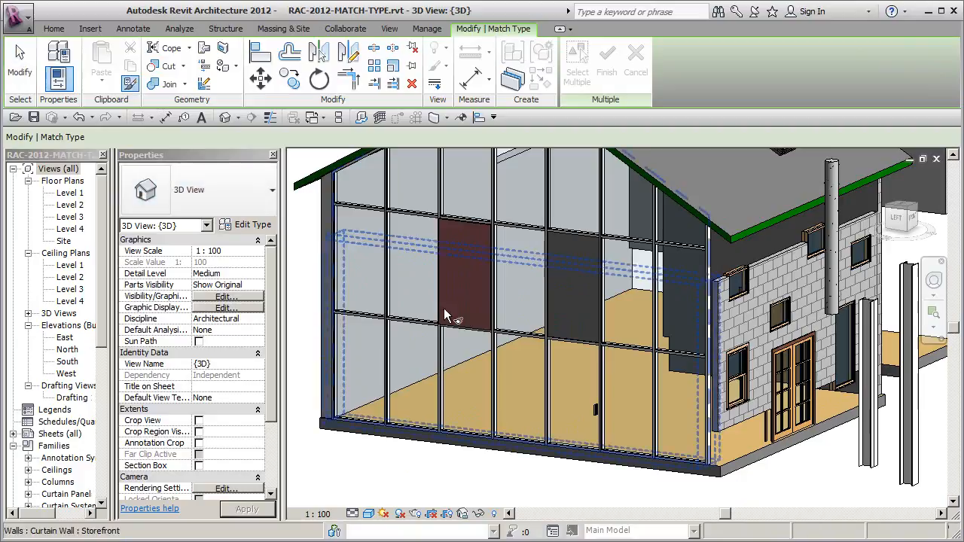
click(459, 328)
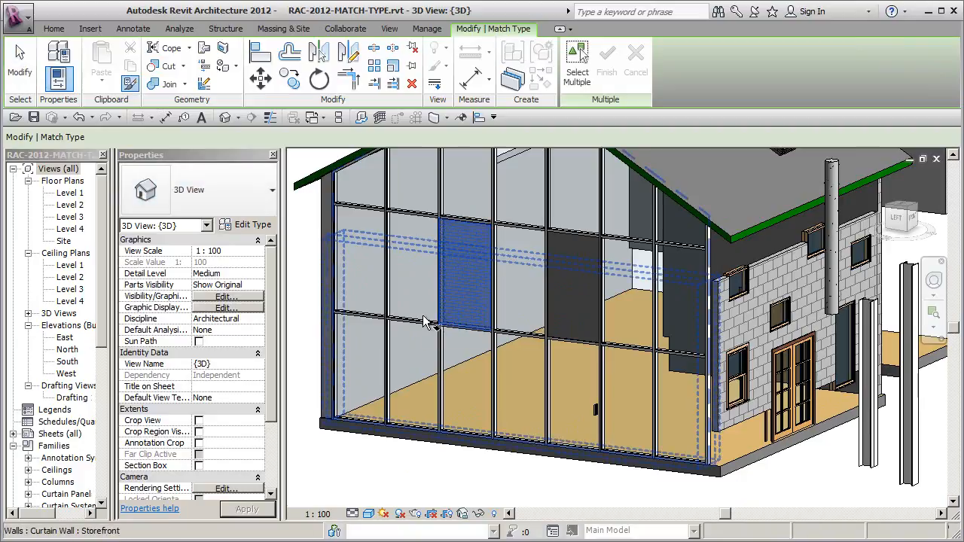
click(421, 319)
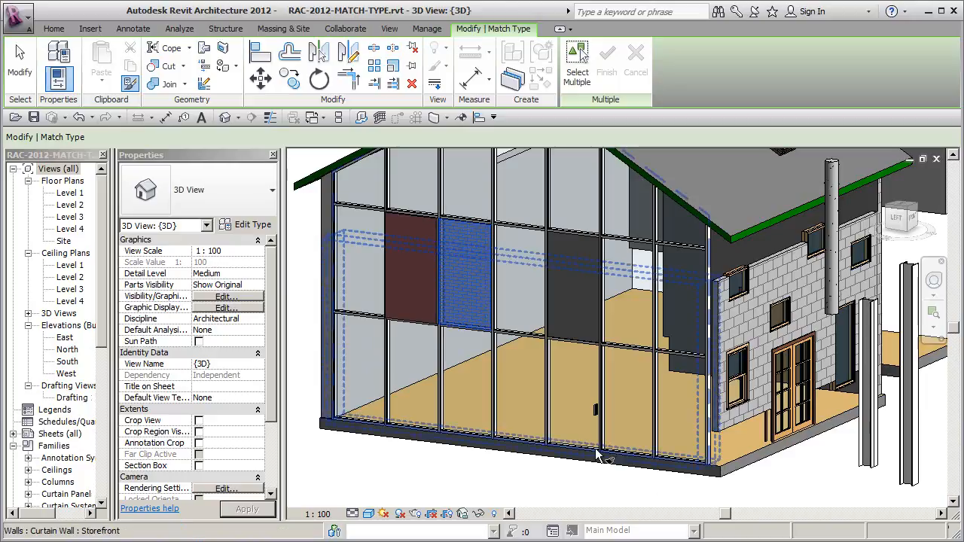
click(567, 483)
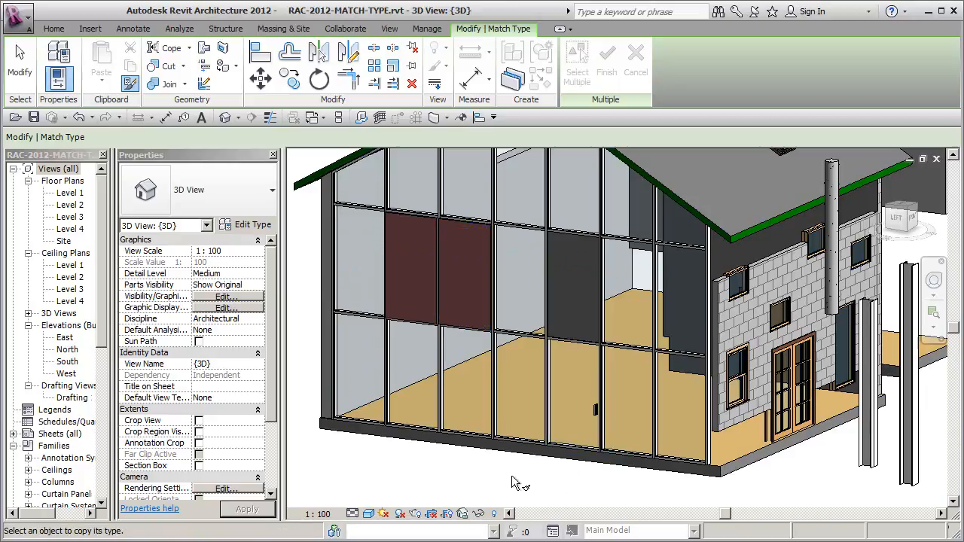
Apply the bottom-row curtain wall glass door's type to the dark solid panel and both brick panels above, and end the command.
click(570, 445)
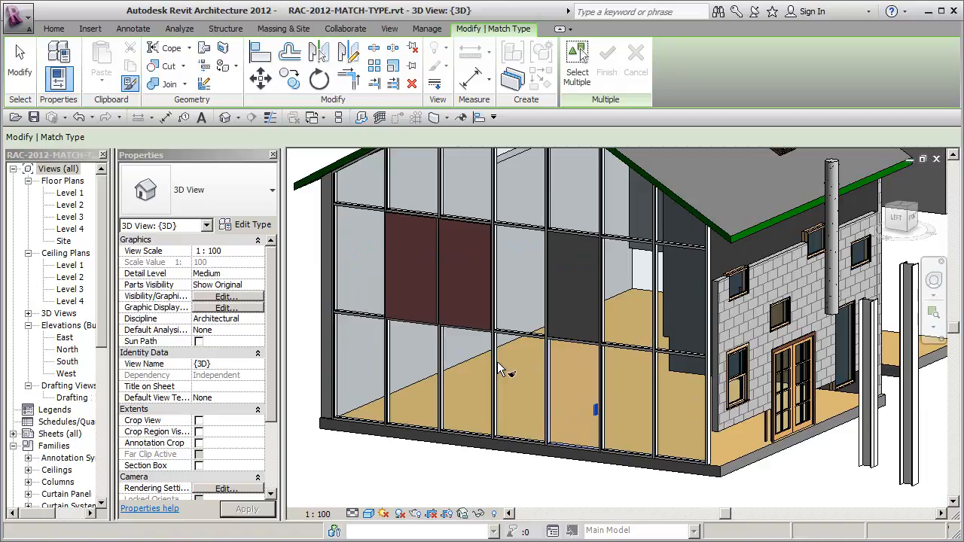
click(563, 341)
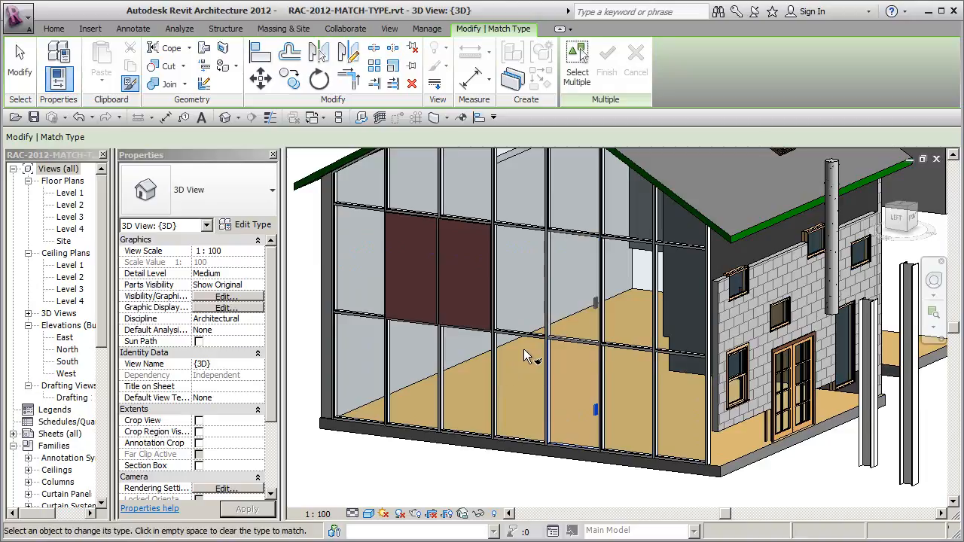
click(474, 331)
click(429, 321)
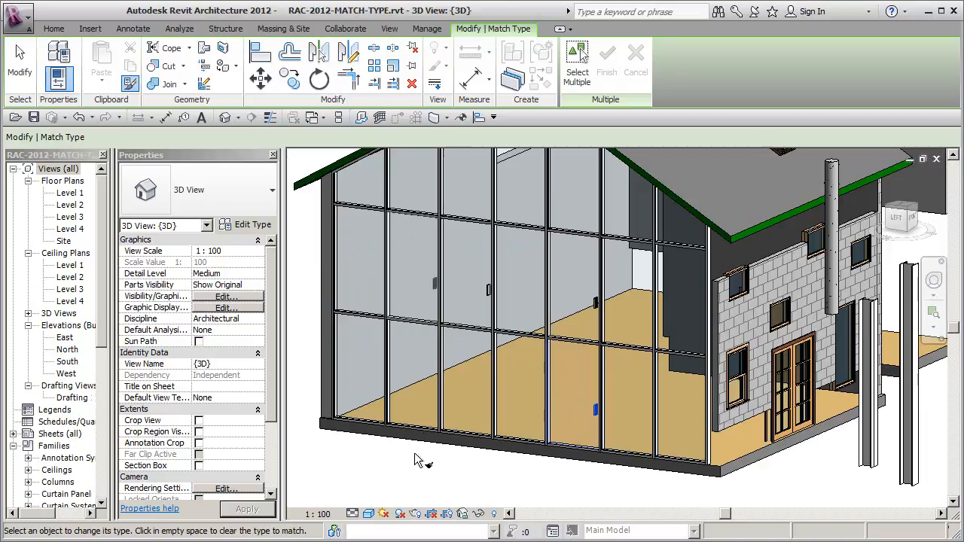
key(Escape)
key(Escape)
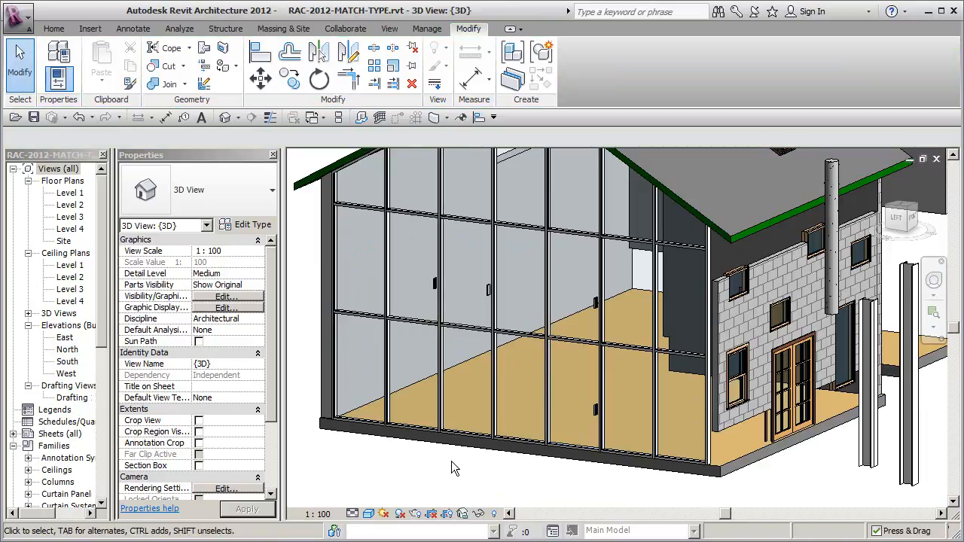
Select and unpin the third glazed panel from the left in the curtain wall's bottom row, and clear the selection.
key(Tab)
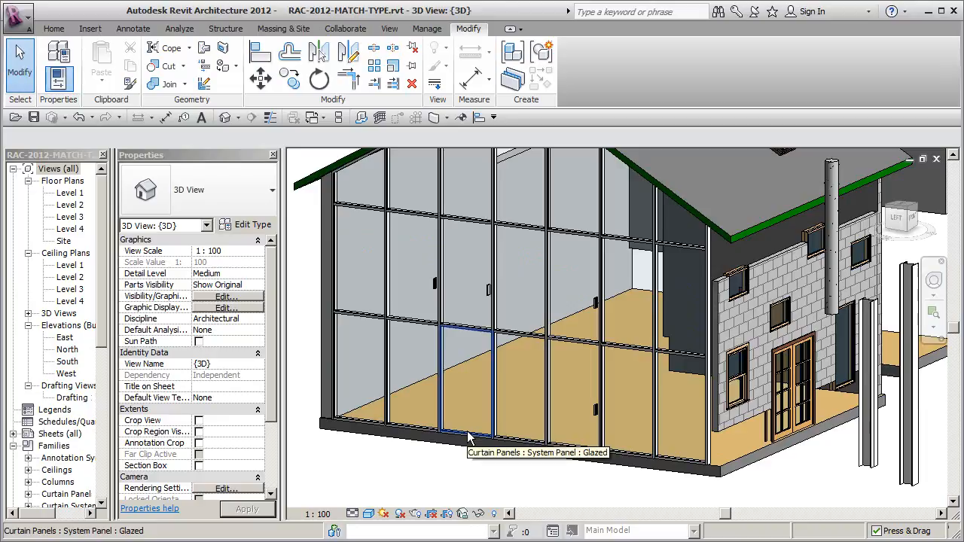
click(467, 437)
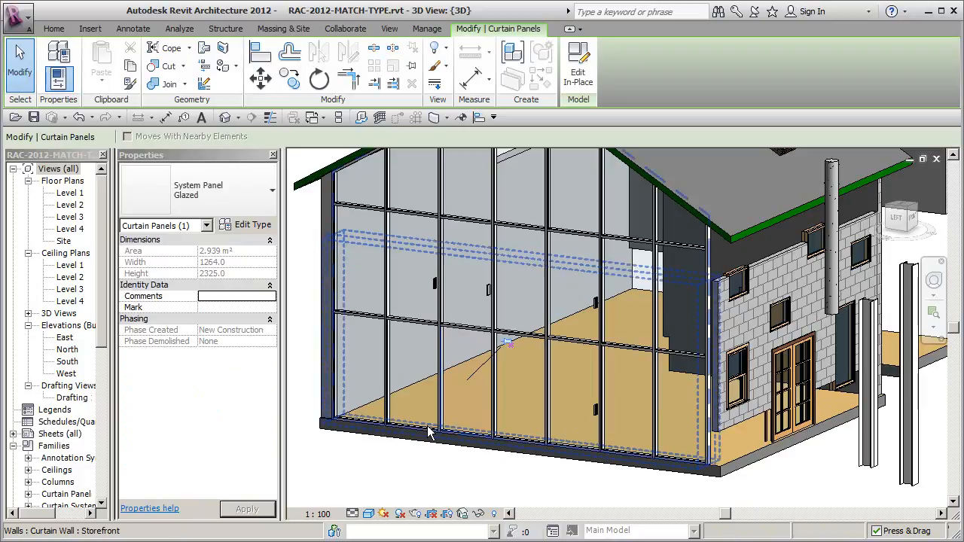
click(456, 467)
Select the bottom-left area of the curtain wall with a crossing window and unpin its pinned elements.
drag(460, 470, 359, 397)
click(455, 335)
click(427, 333)
click(404, 329)
click(402, 383)
click(454, 388)
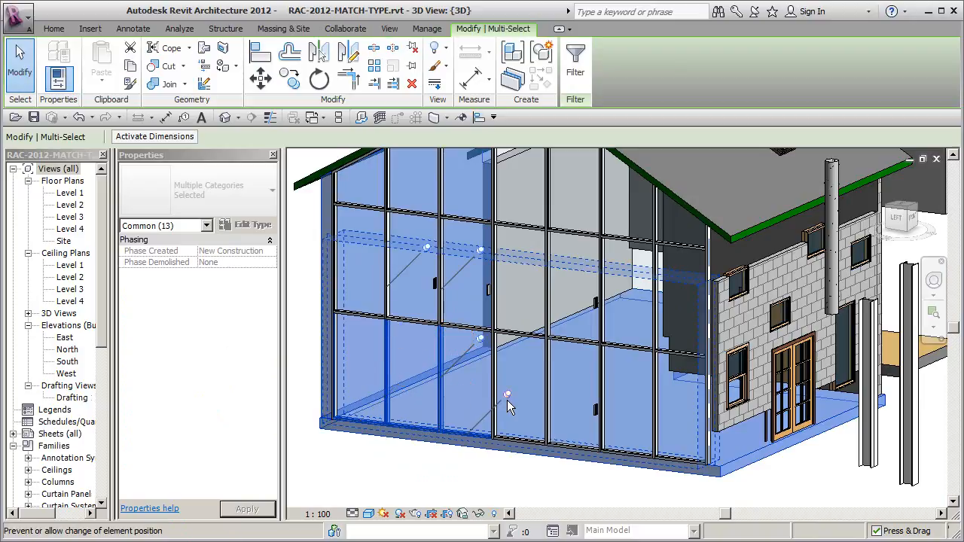
Filter the multiple selection down to the Curtain Panels category only.
click(579, 79)
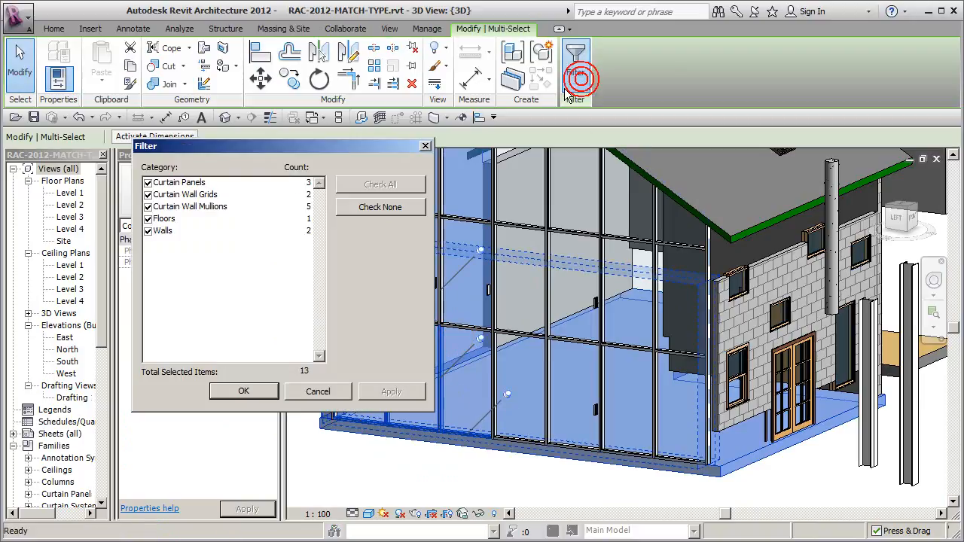
click(369, 208)
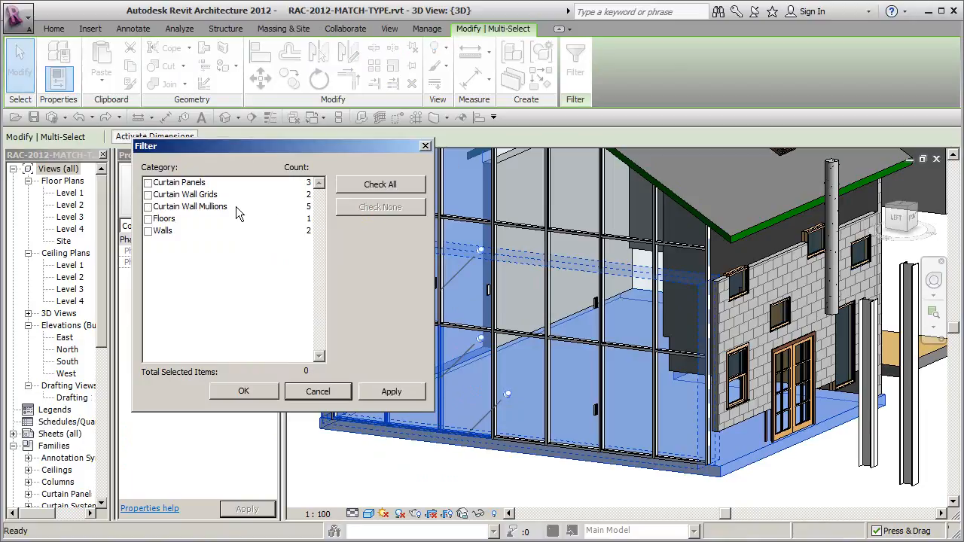
click(148, 182)
click(245, 389)
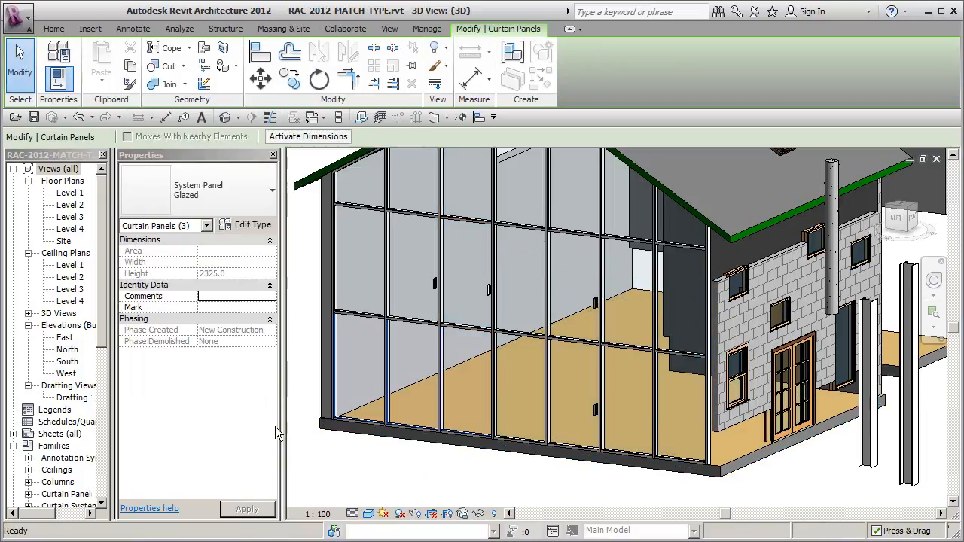
With Match Type Properties, apply the bottom-row glass door's type to the three leftmost unpinned glazed panels in the same curtain wall row, and end the command.
click(411, 460)
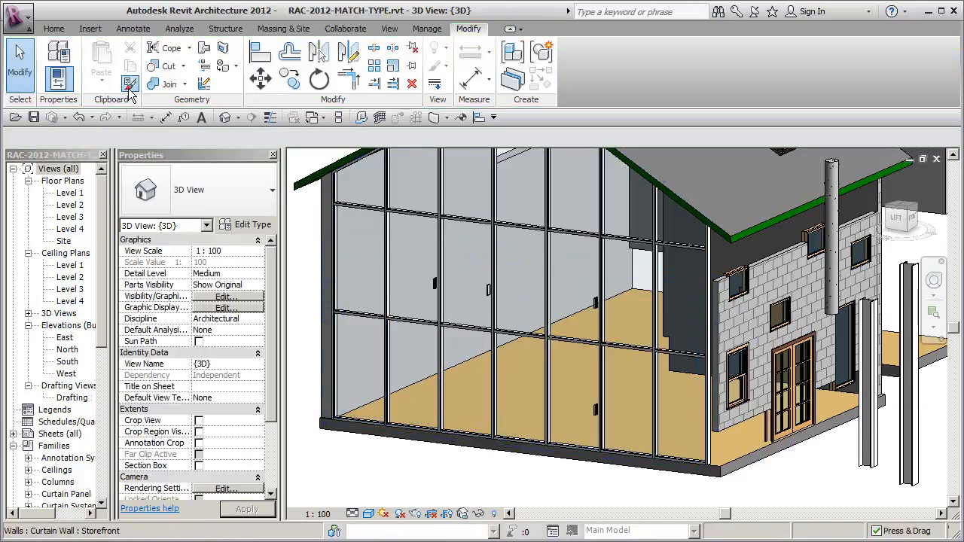
click(129, 84)
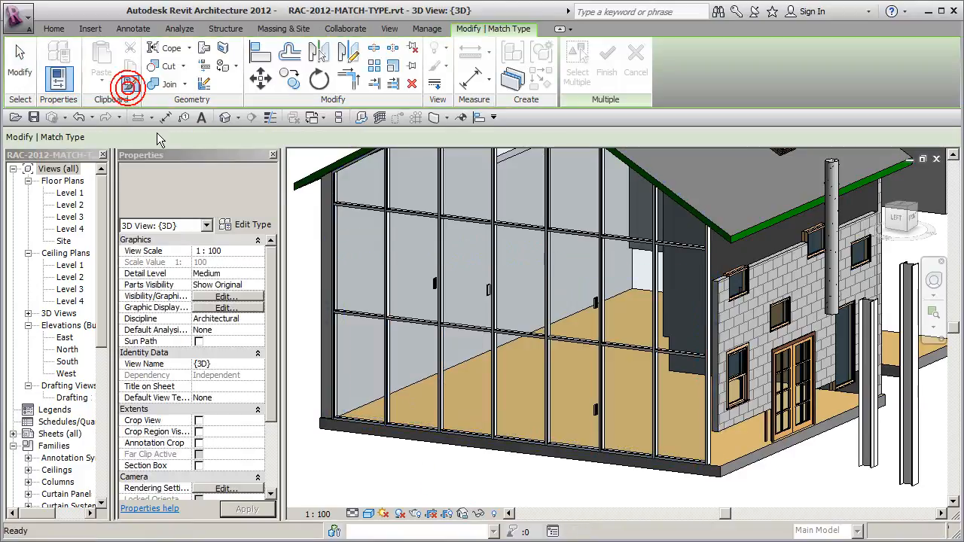
key(Tab)
click(574, 448)
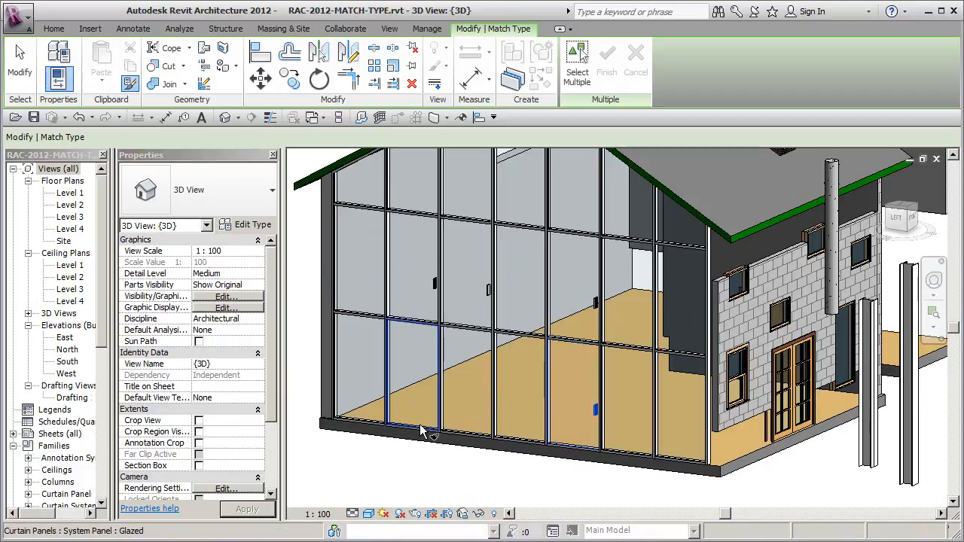
click(369, 416)
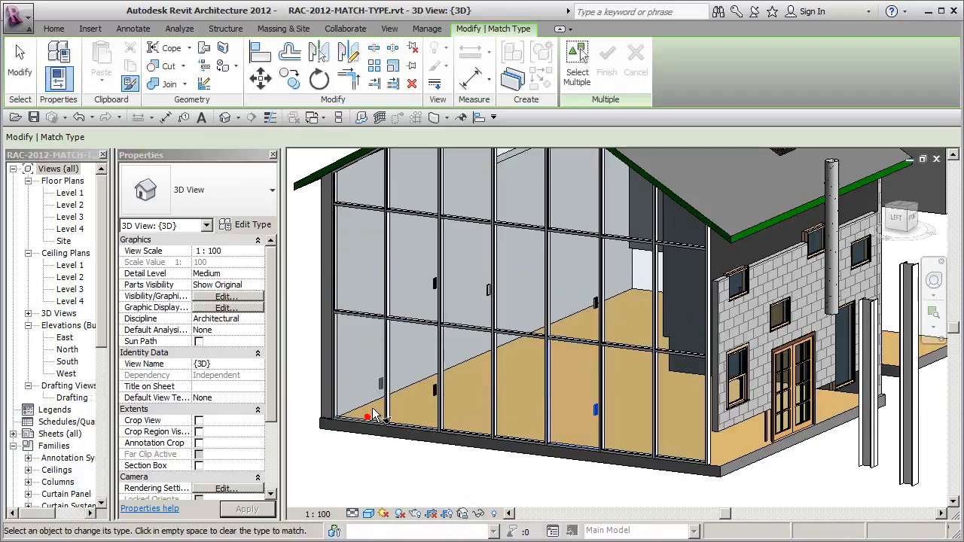
click(464, 431)
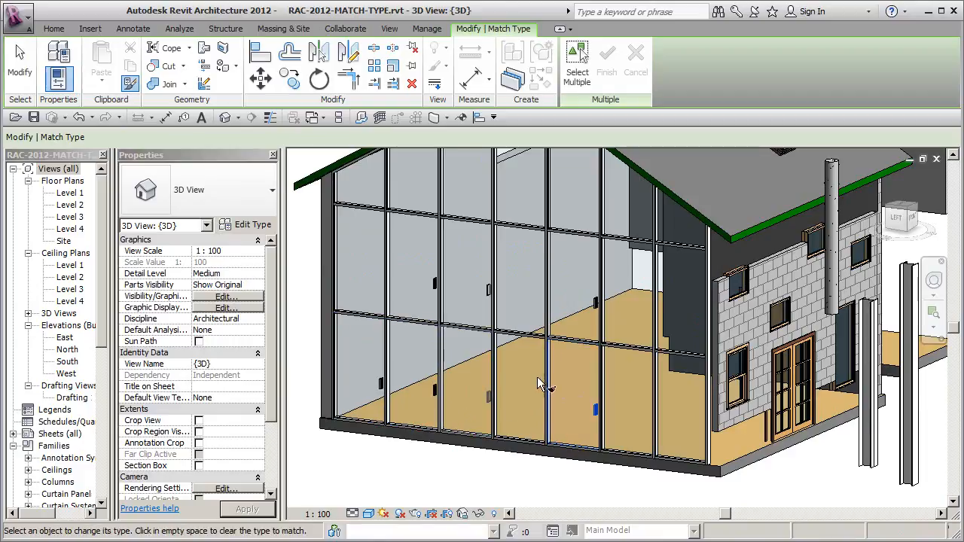
scroll(509, 432, down, 2)
mouse_move(562, 470)
middle_down()
mouse_move(539, 474)
mouse_move(573, 476)
mouse_move(539, 466)
mouse_move(570, 466)
middle_up()
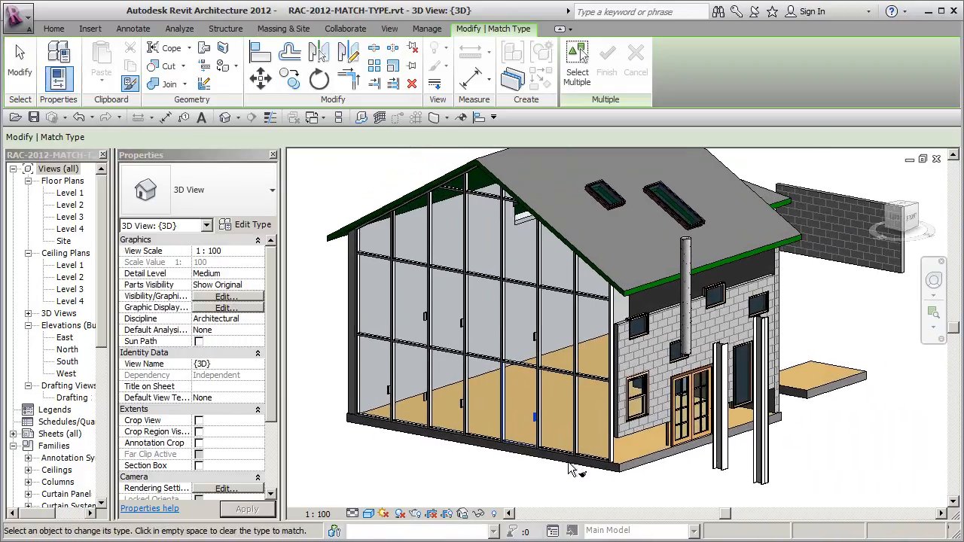
key(Escape)
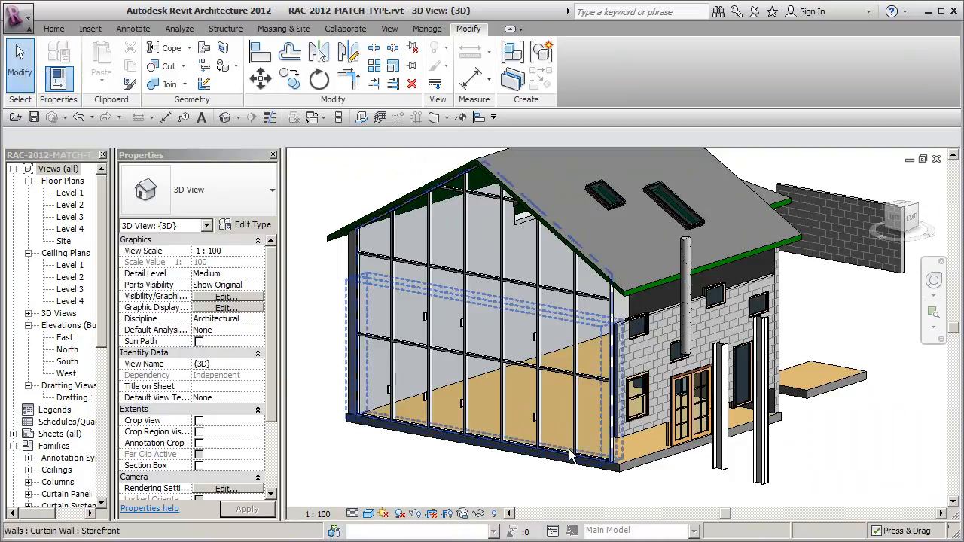